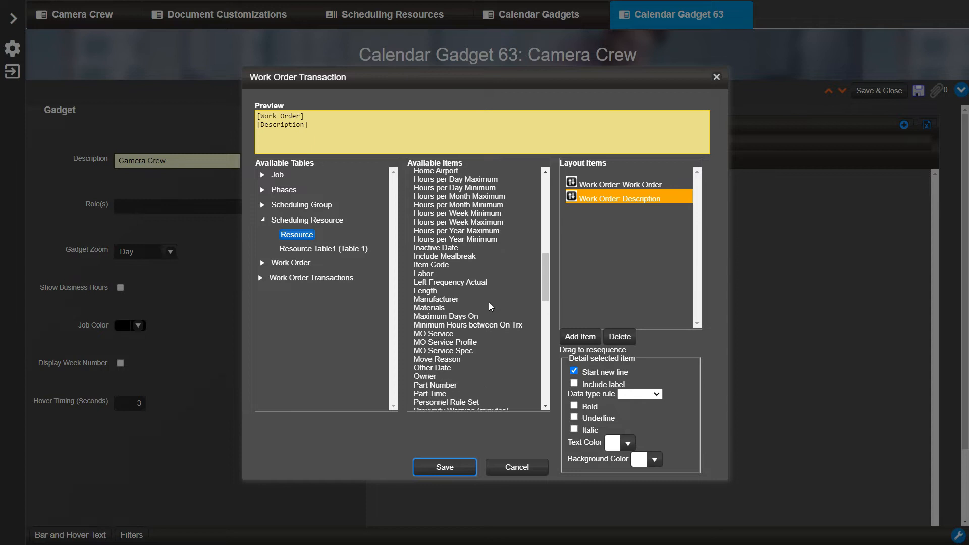
Step: Add the scheduling resource's Materials item to the work order transaction layout, including its label and starting a new line
double_click(429, 307)
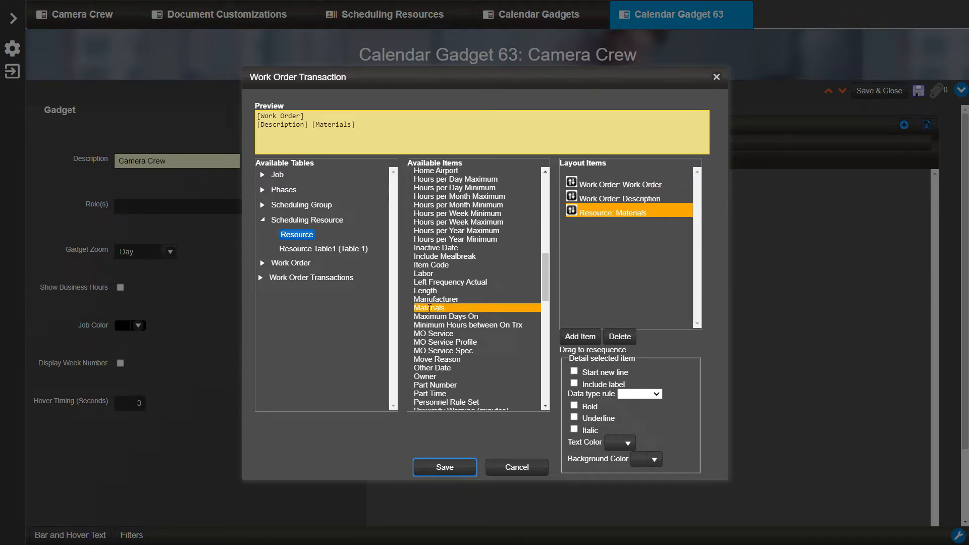
click(573, 383)
click(574, 371)
Step: Toggle off the new-line start for the work order Description item and save the work order transaction layout
click(640, 198)
click(574, 371)
click(445, 467)
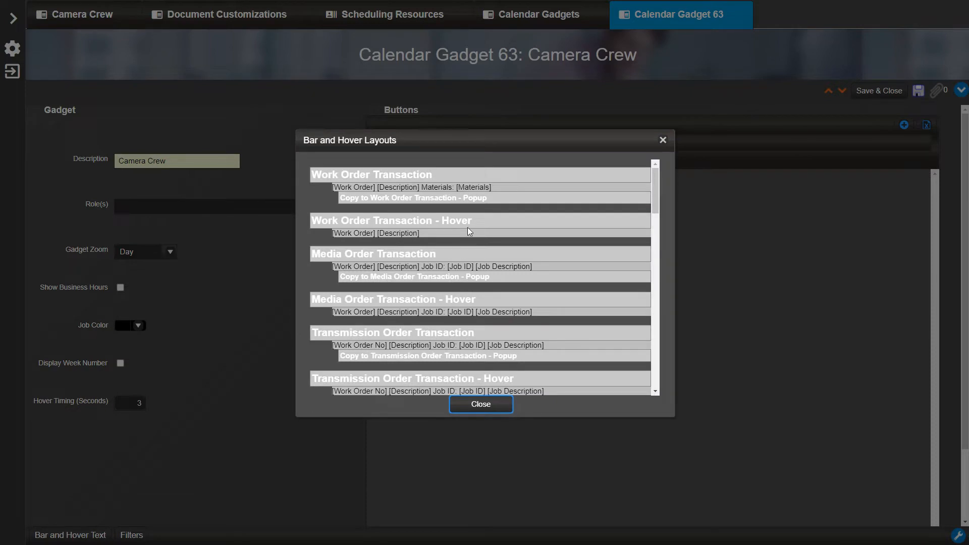
Step: Close the bar and hover layouts, save and close the Camera Crew gadget, and return to the Camera Crew calendar
click(498, 404)
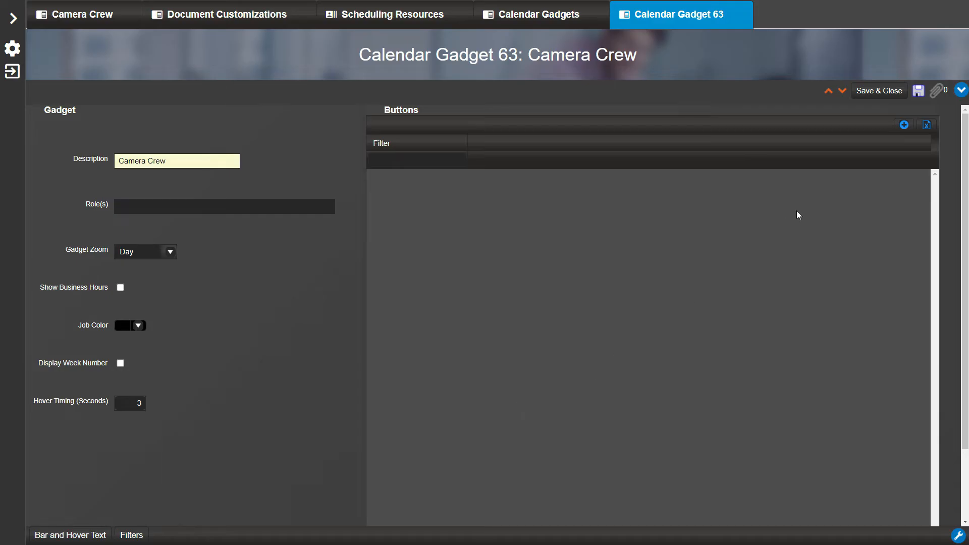
click(891, 98)
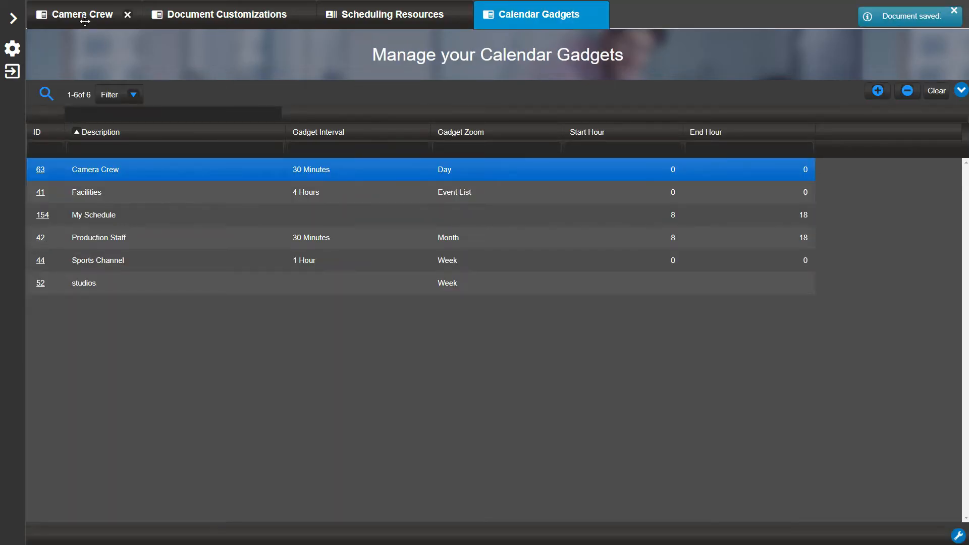
click(84, 18)
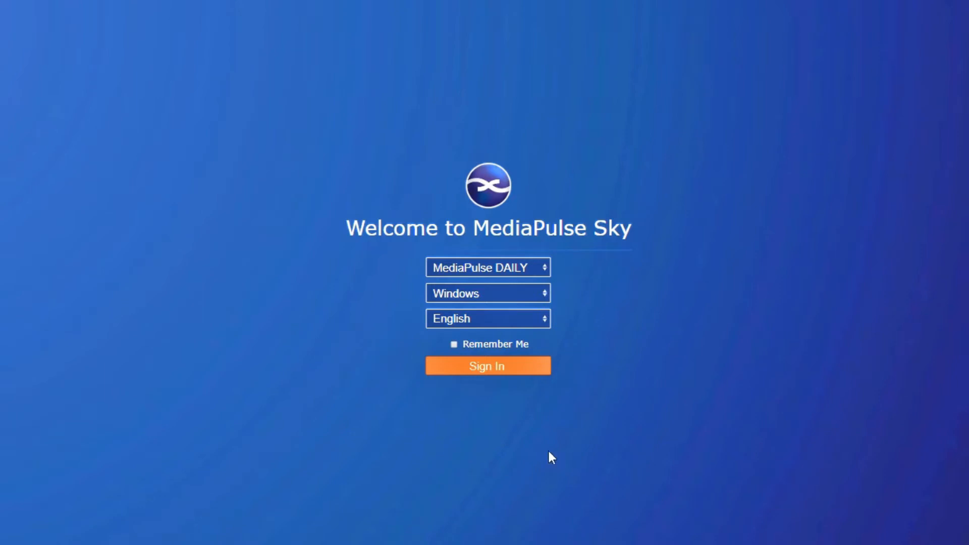
Step: Sign in to MediaPulse DAILY and open the System module's Document Customizations list
click(506, 375)
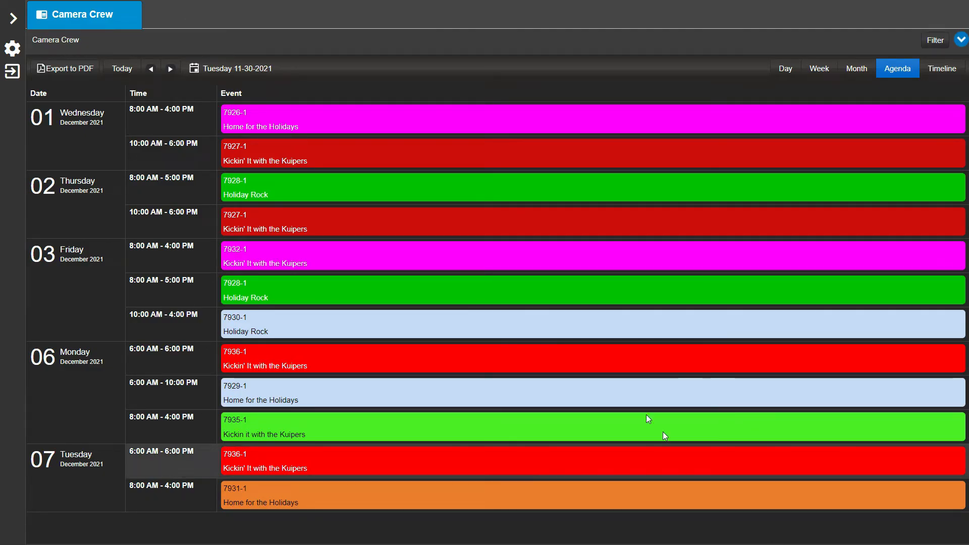
click(14, 19)
click(38, 416)
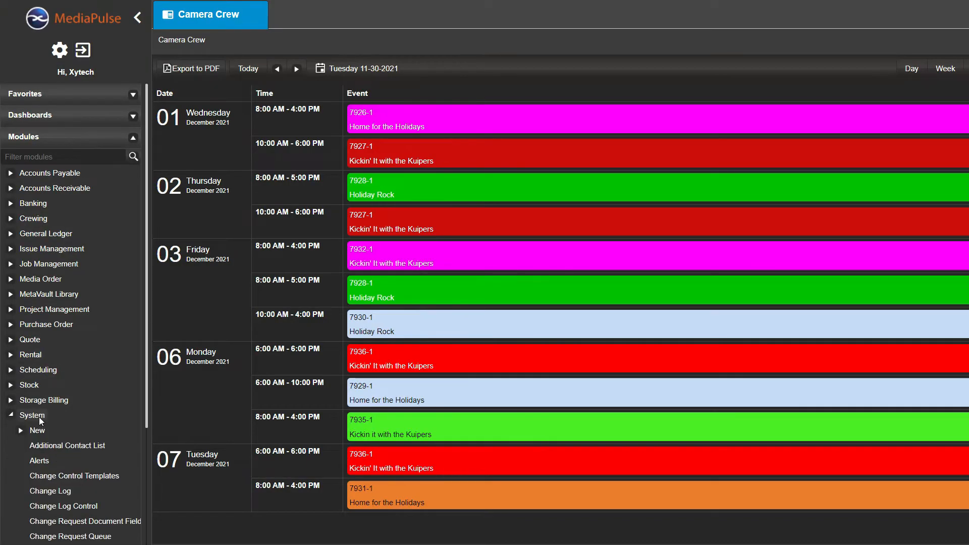
scroll(39, 416, down, 3)
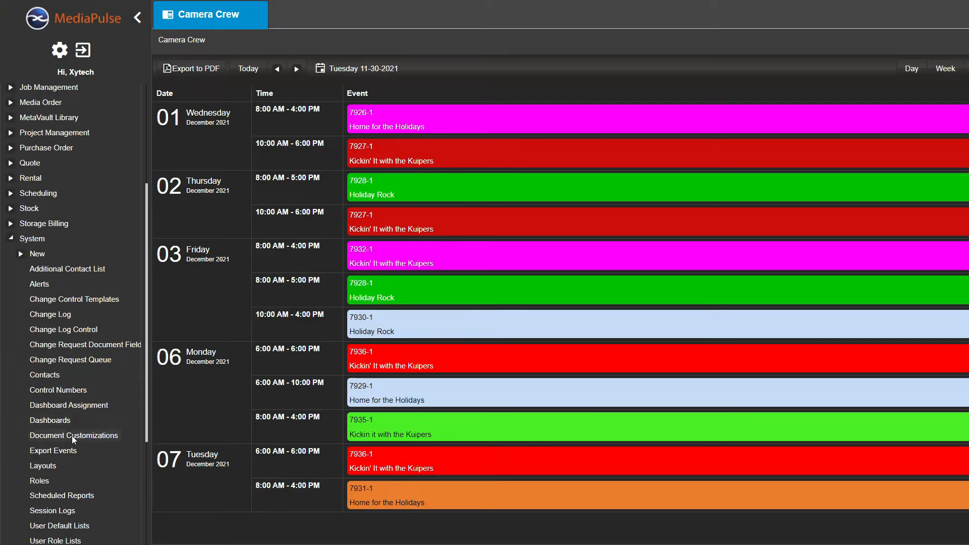
click(116, 438)
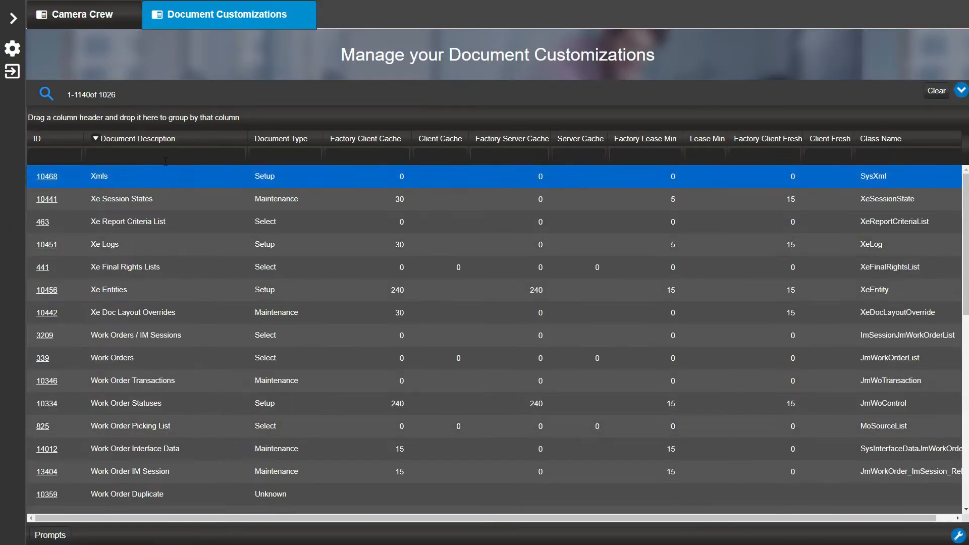
Step: Filter the document descriptions by "scheduling r" and open the Scheduling Resource maintenance document
click(166, 160)
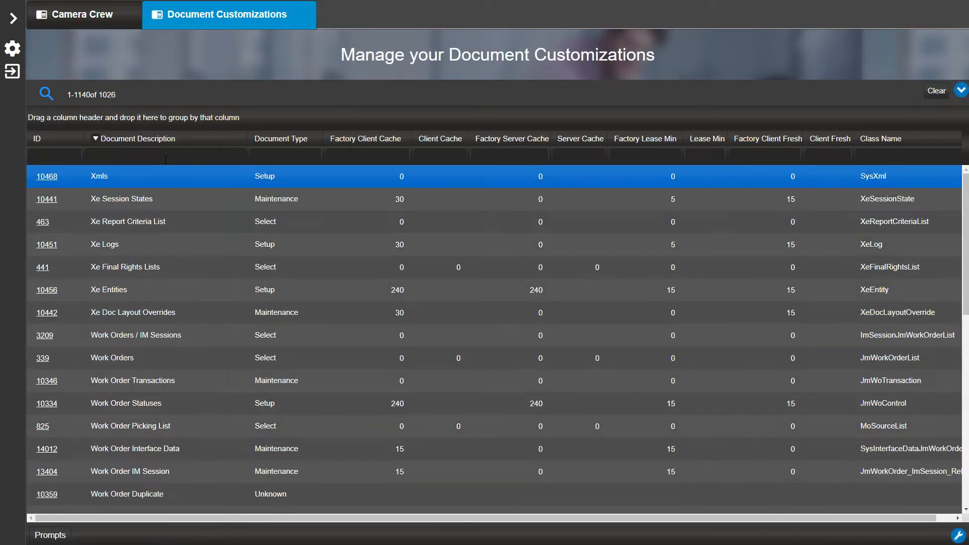
text(scheduling r)
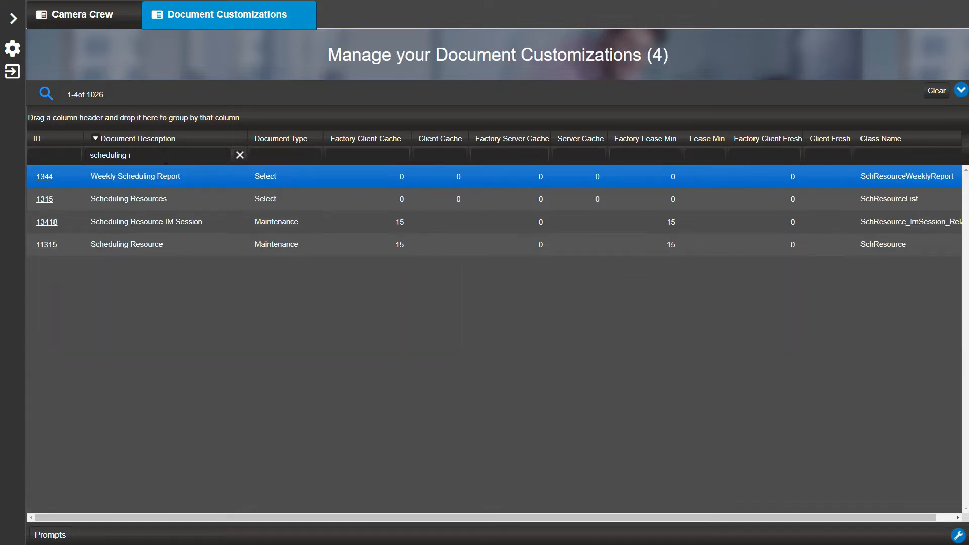
click(47, 245)
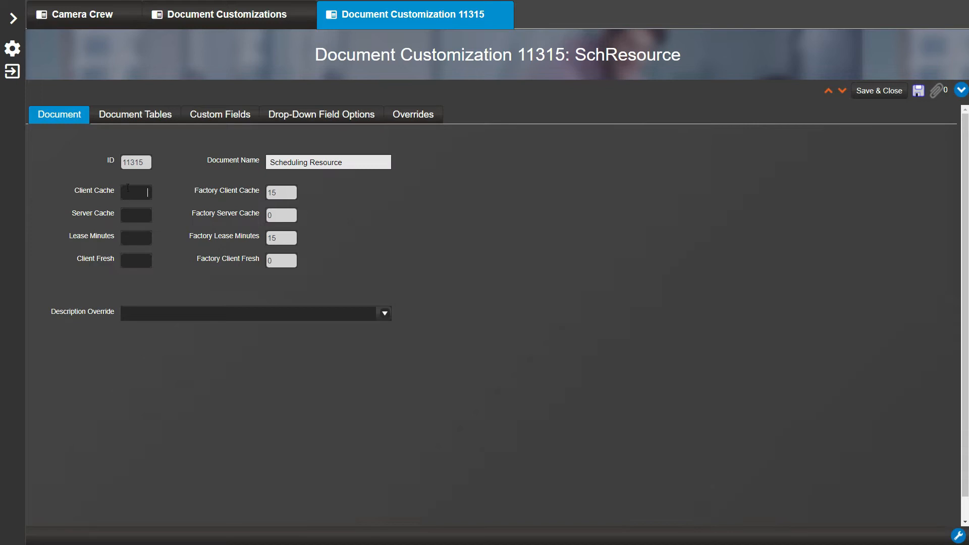
Step: Add a document table customization for the Resource table with the description Custom Fields
click(172, 121)
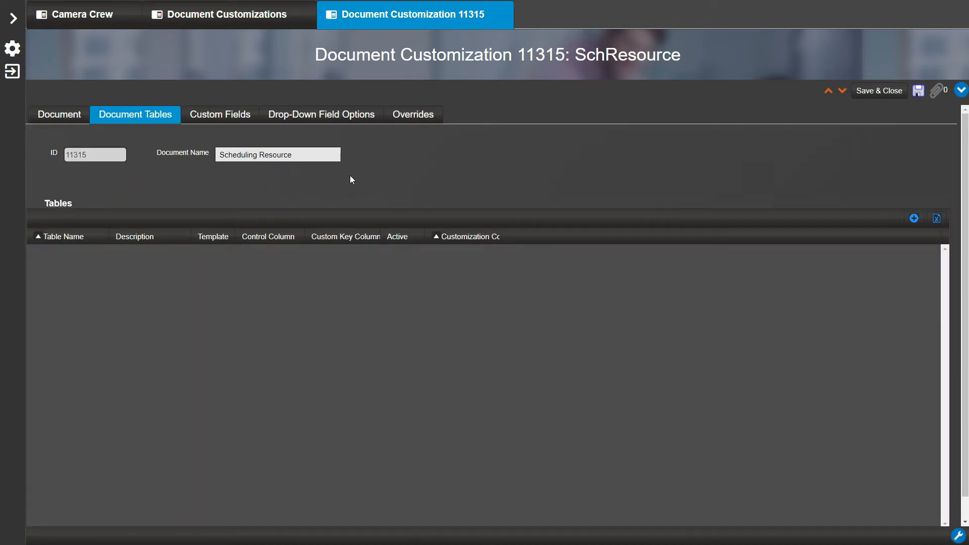
click(913, 218)
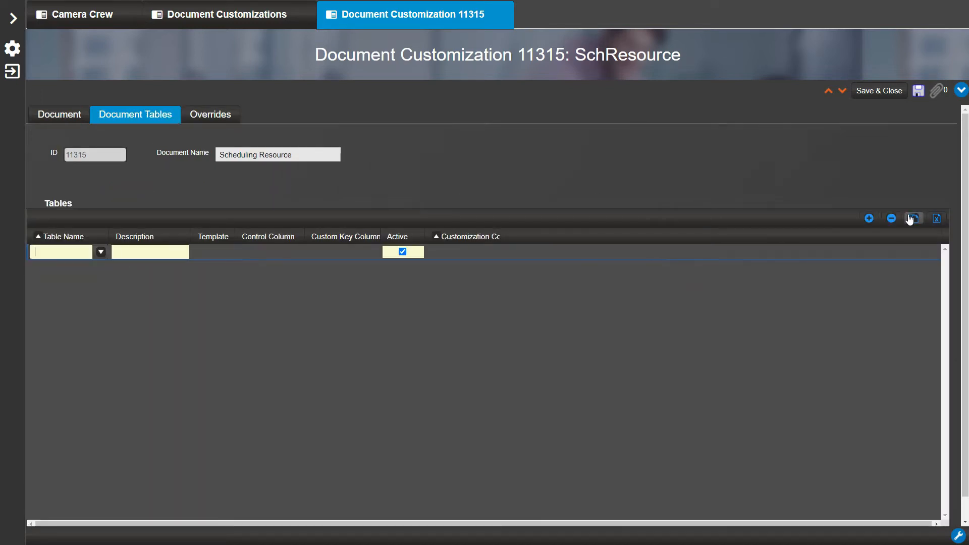
click(101, 252)
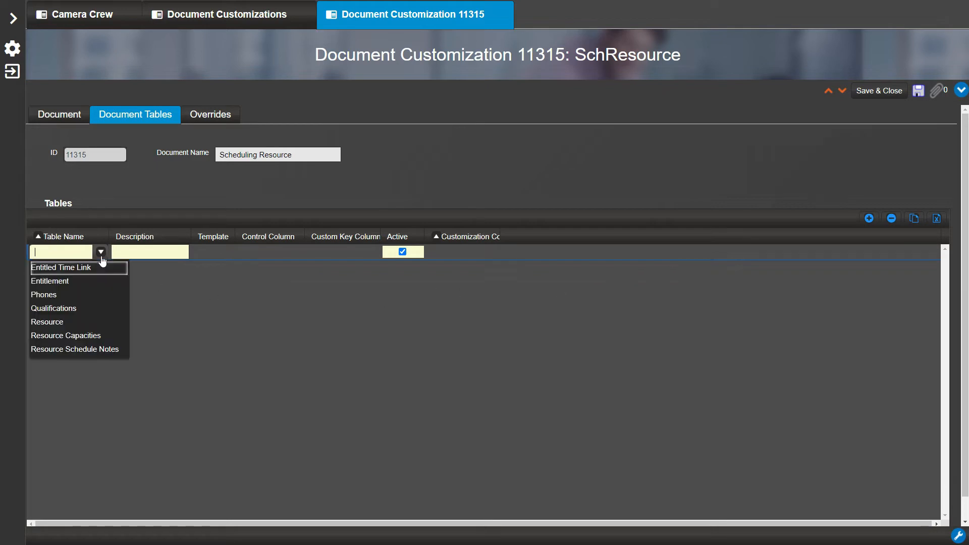
click(76, 320)
click(139, 254)
text(Custom Fields)
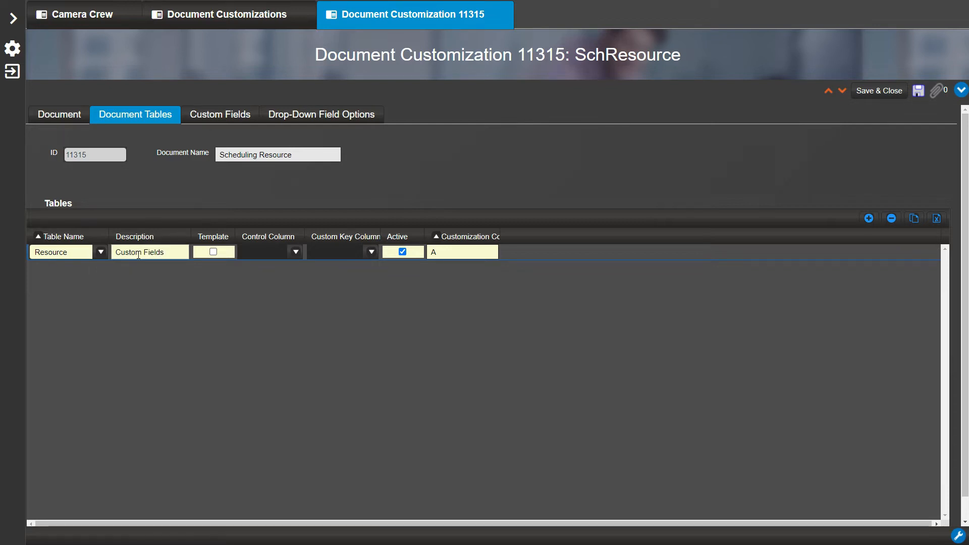
Step: Set the Resource table's custom key column to Custom Field Data and its customization code to MPTT31_RS
click(371, 253)
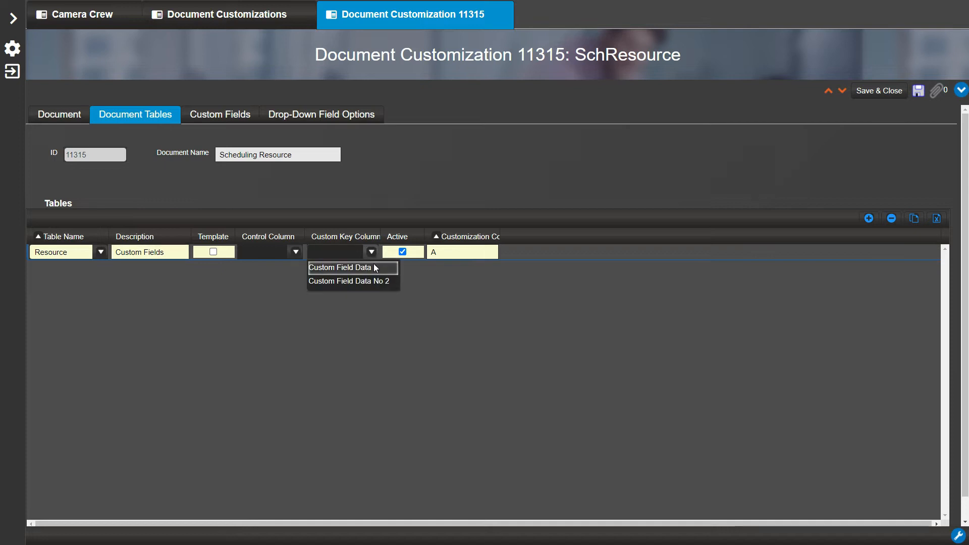
click(374, 267)
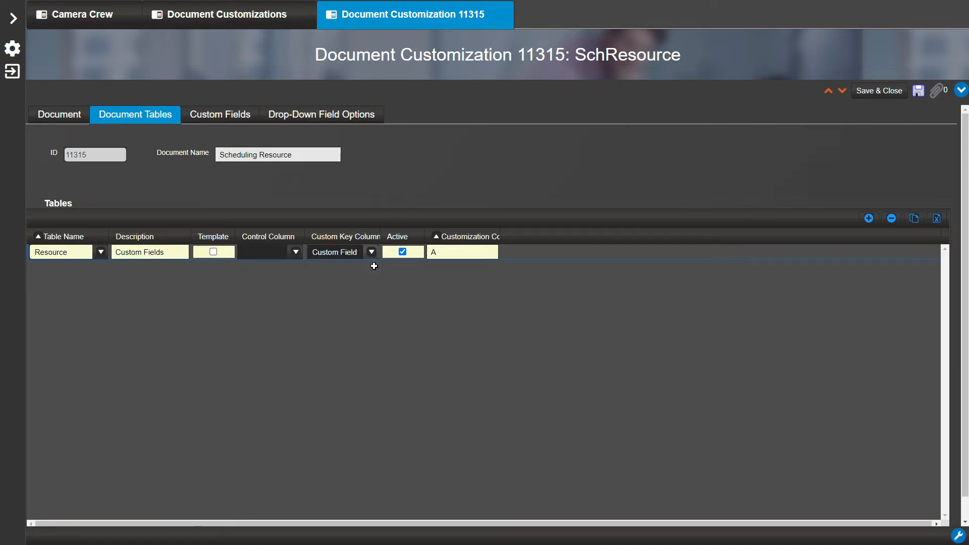
click(448, 257)
text(MPT)
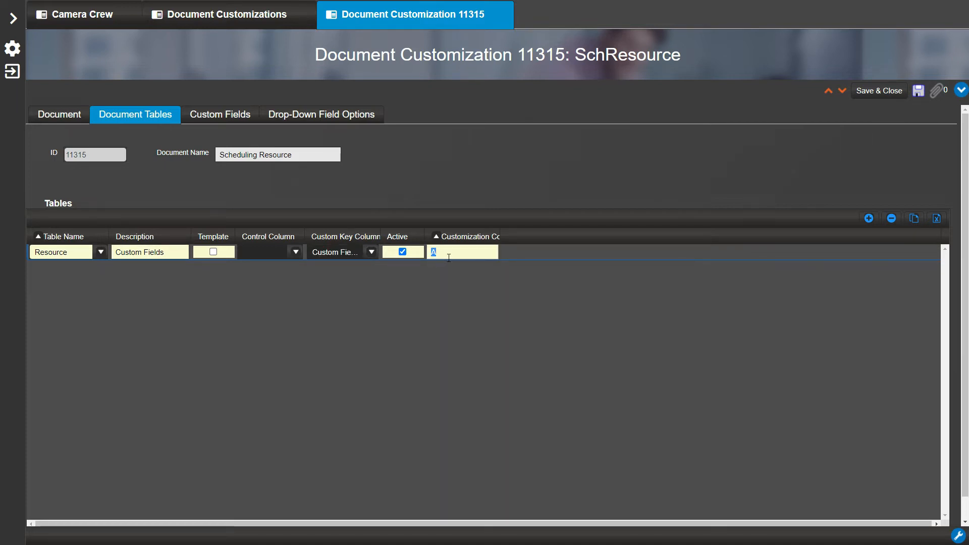
text(T3)
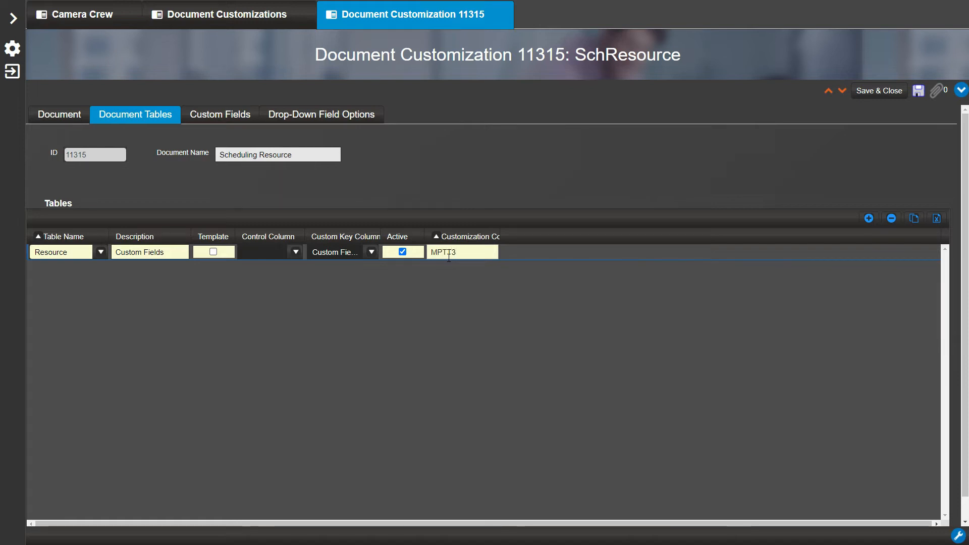
text(1_RS)
Step: Add a custom field of type Dropdown/custom (multiselect) with the prompt Materials
click(253, 122)
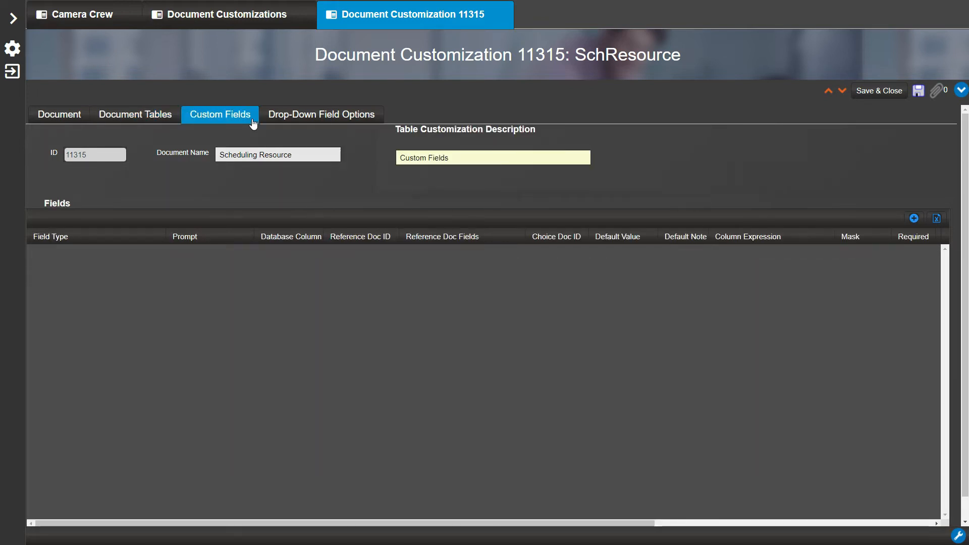
click(912, 220)
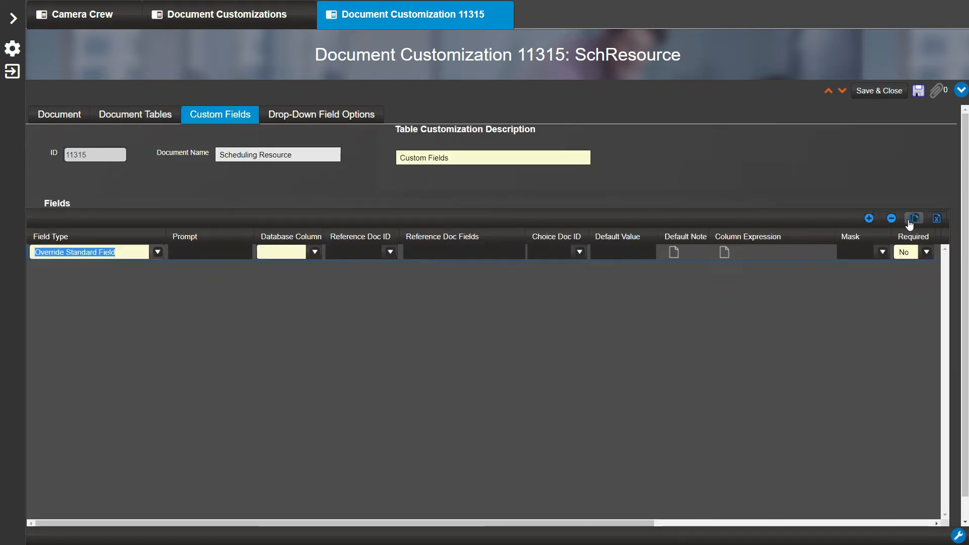
click(158, 253)
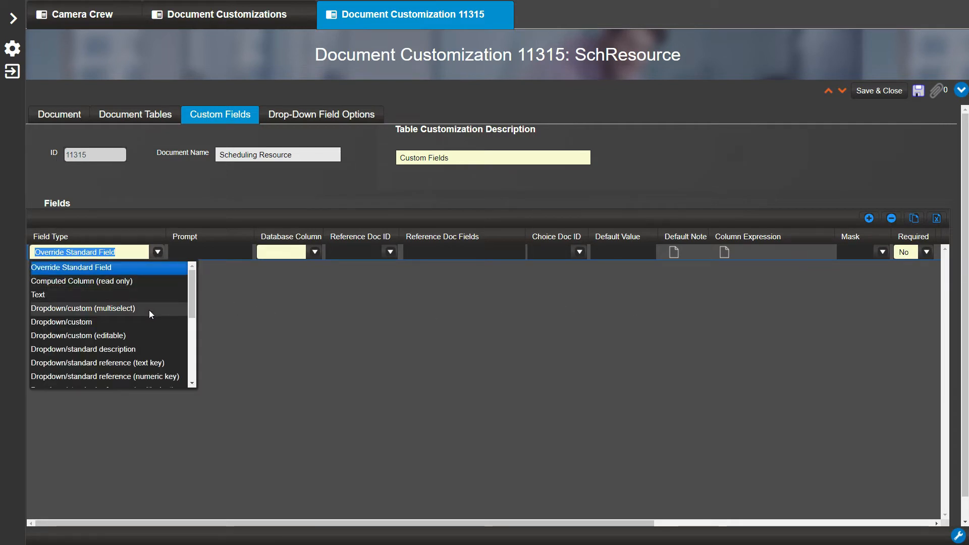
click(149, 310)
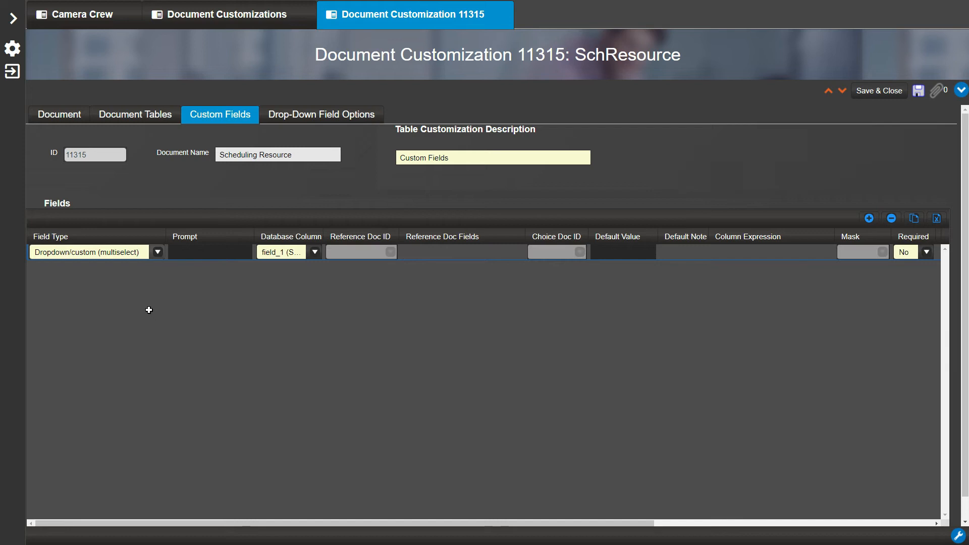
click(188, 256)
text(Mat)
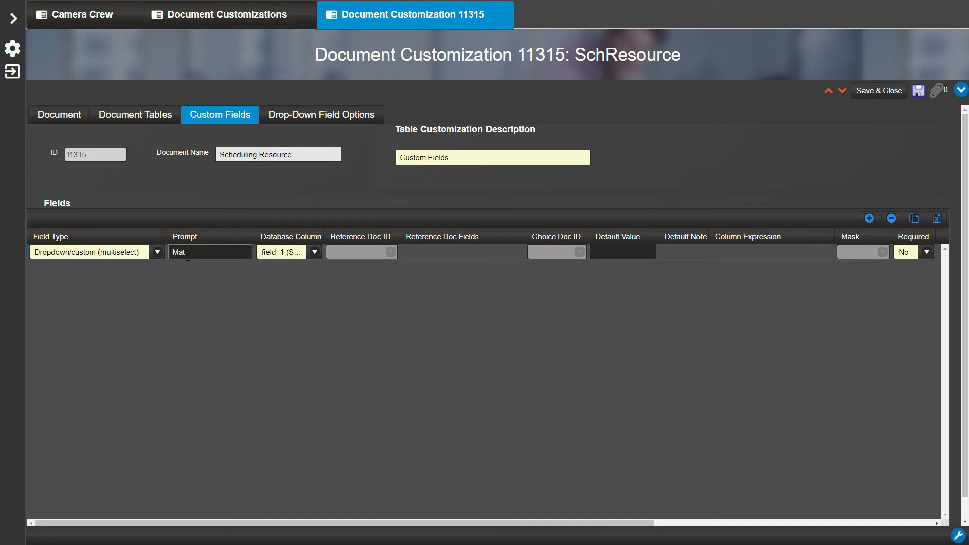
text(erials)
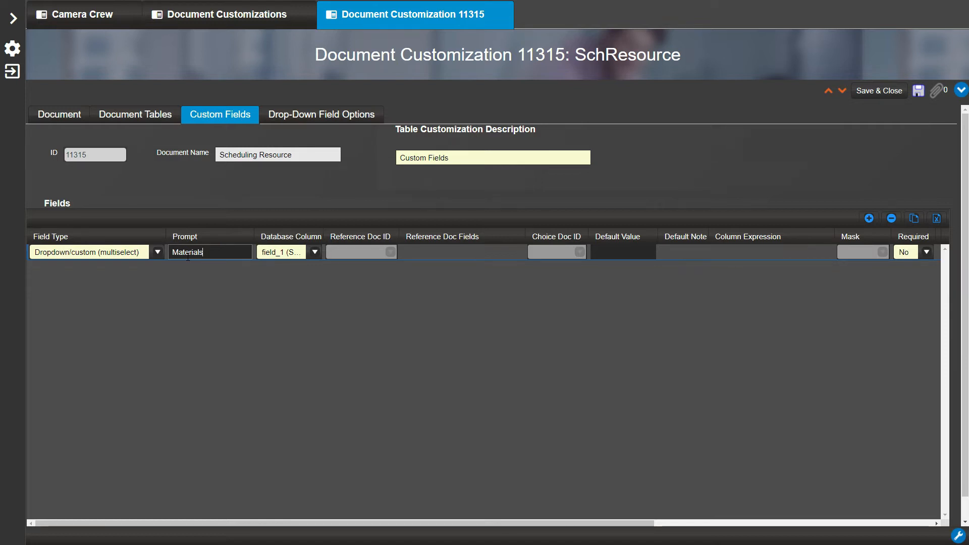
Step: Add four blank option rows to the Materials drop-down field
click(375, 119)
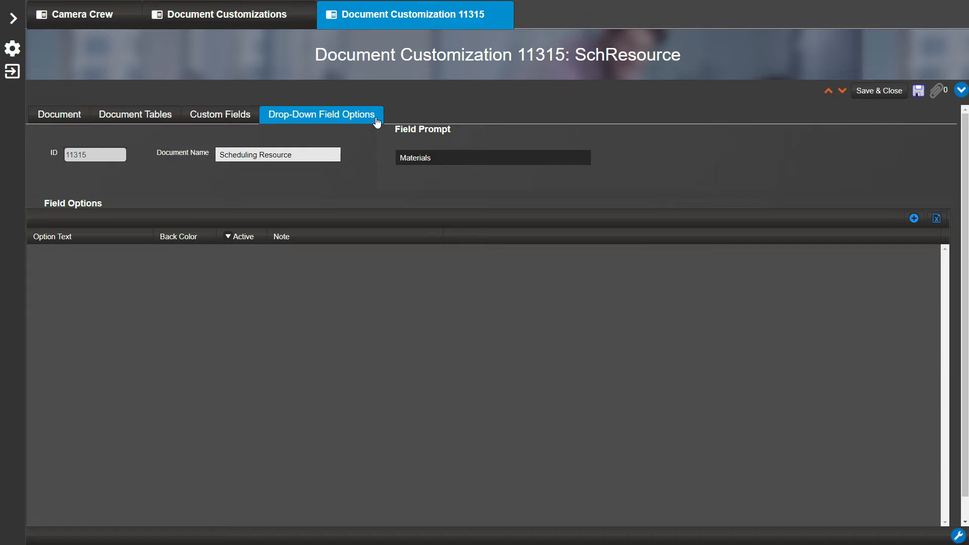
click(910, 219)
click(847, 219)
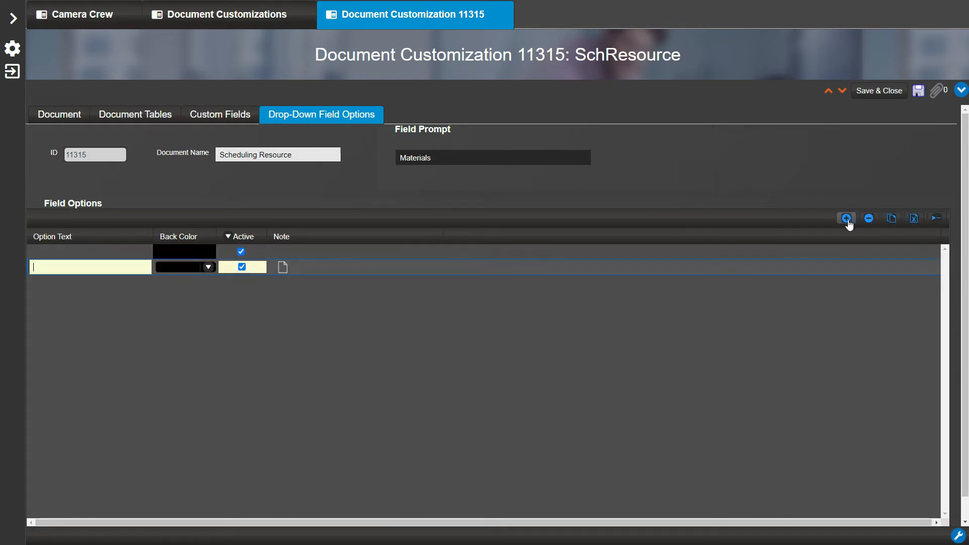
click(847, 220)
click(848, 220)
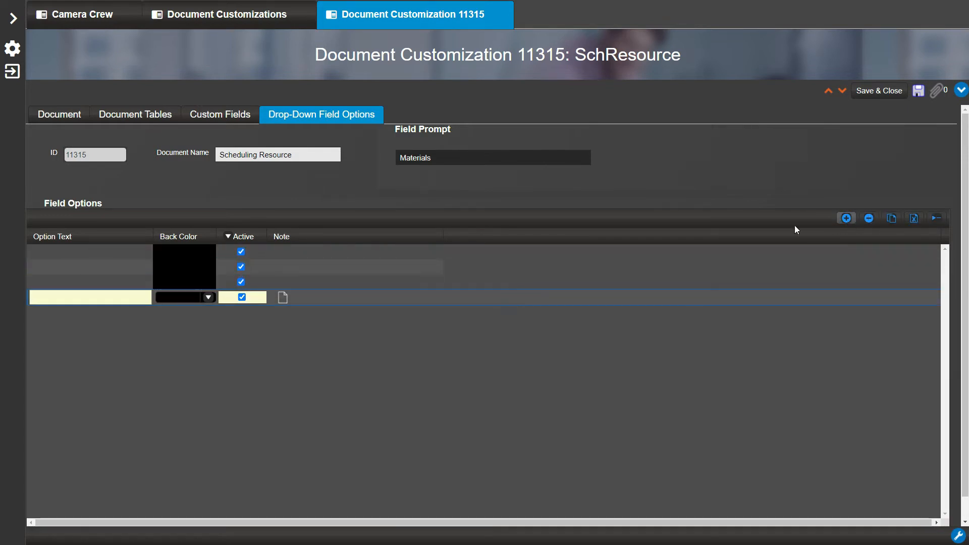
Step: Name the four Materials options Headphones, Walkie Talkie, VideoMic and Boompoles, in that order
click(124, 254)
text(Headphones)
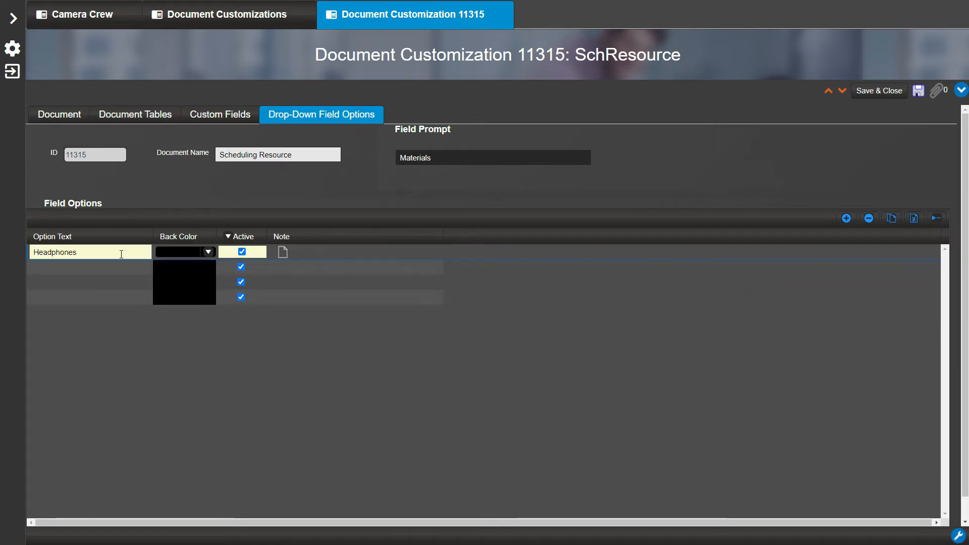
click(111, 269)
text(Wal)
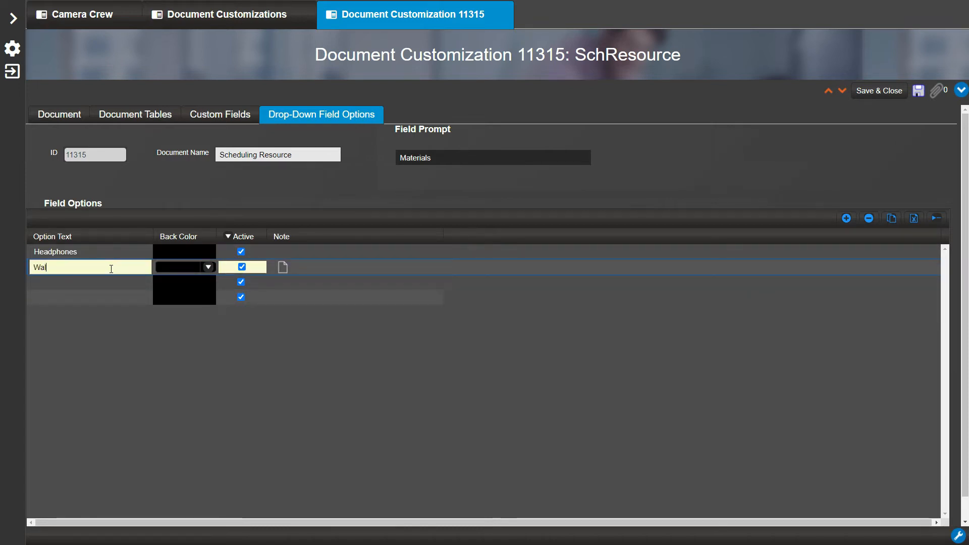
text(kie Talkie)
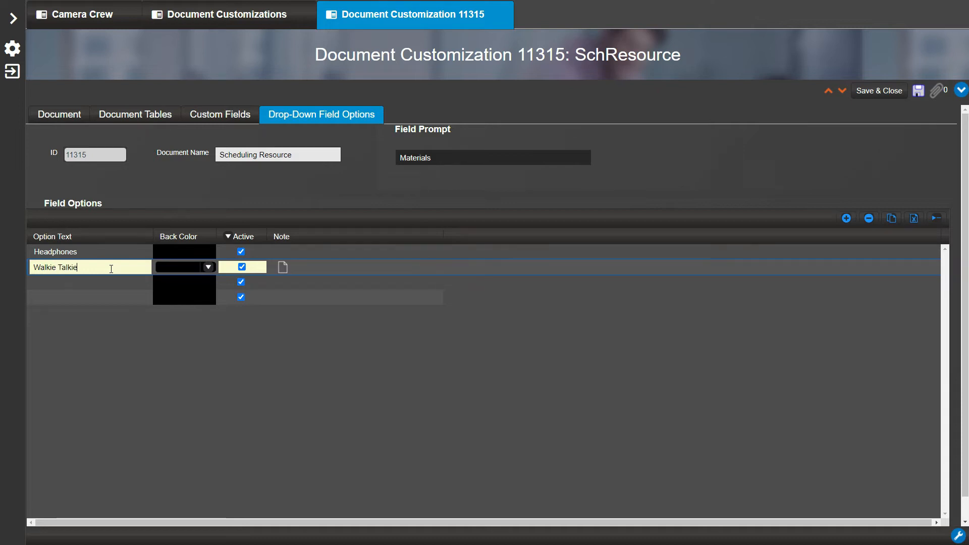
click(99, 281)
text(Vi)
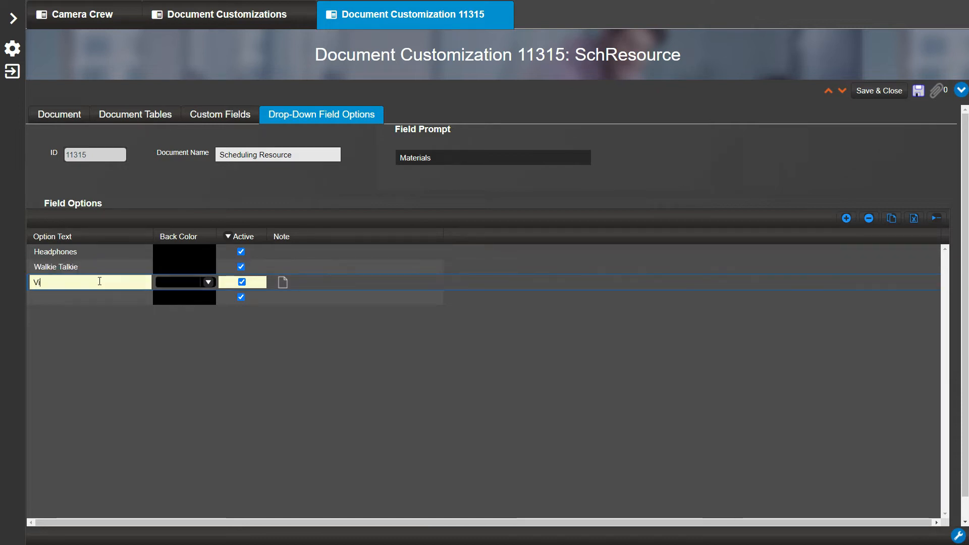
text(deoMic)
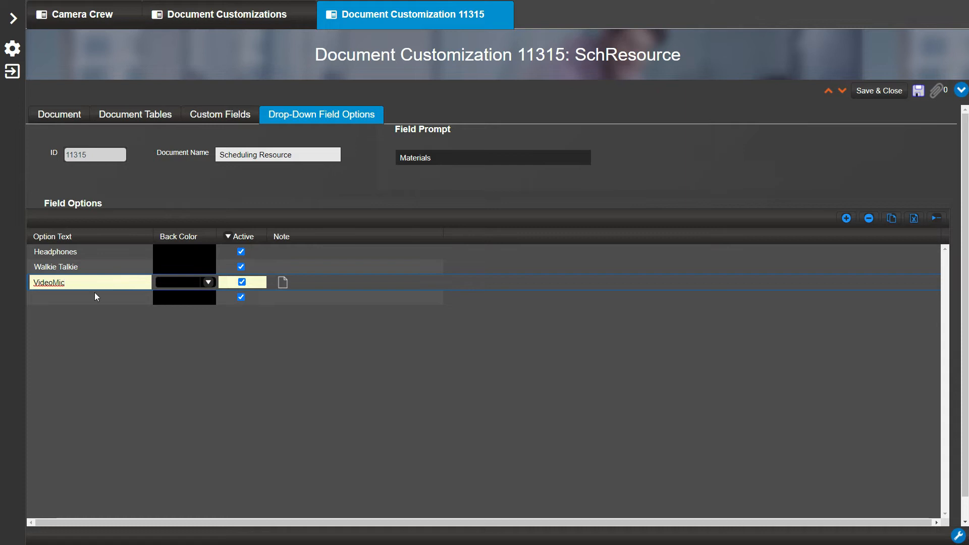
click(90, 301)
text(Boompoles)
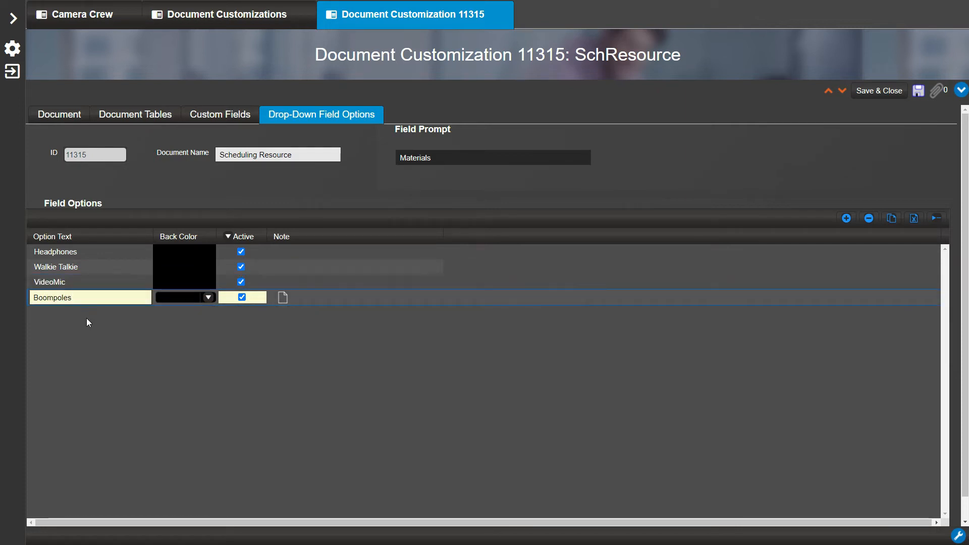
Step: Save and close the Scheduling Resource customization, and sign in to the MediaPulse desktop client
click(889, 94)
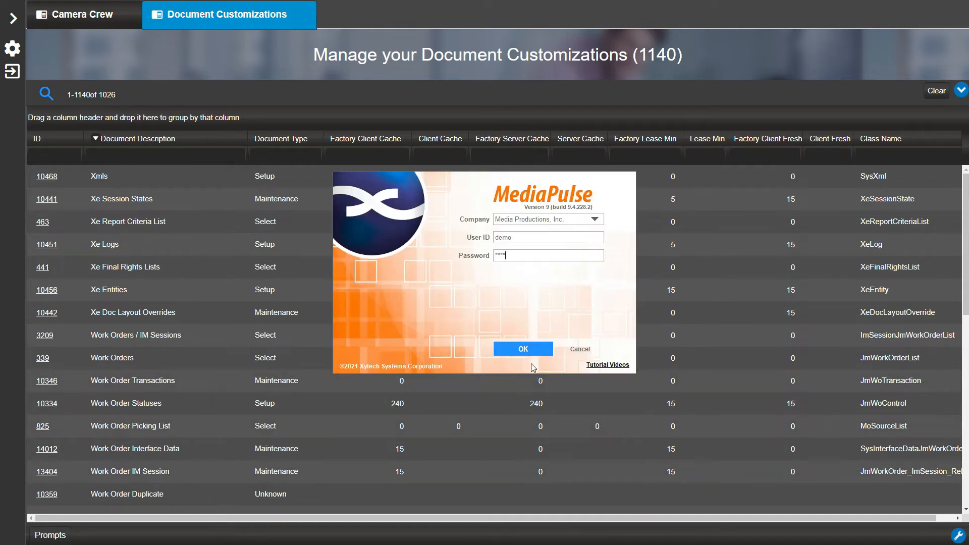
click(536, 356)
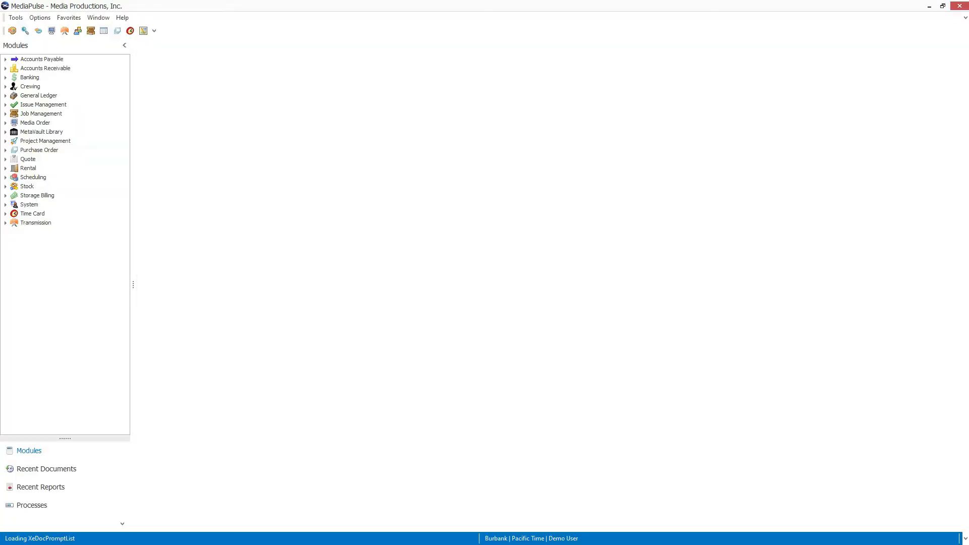
Step: Open the system layouts list and filter the layout descriptions by "scheduling resource"
click(6, 205)
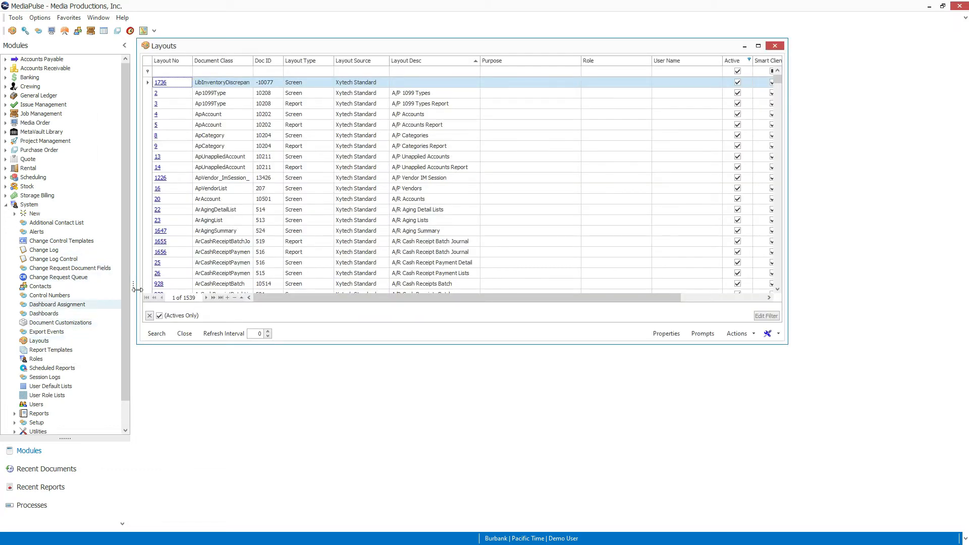
click(415, 72)
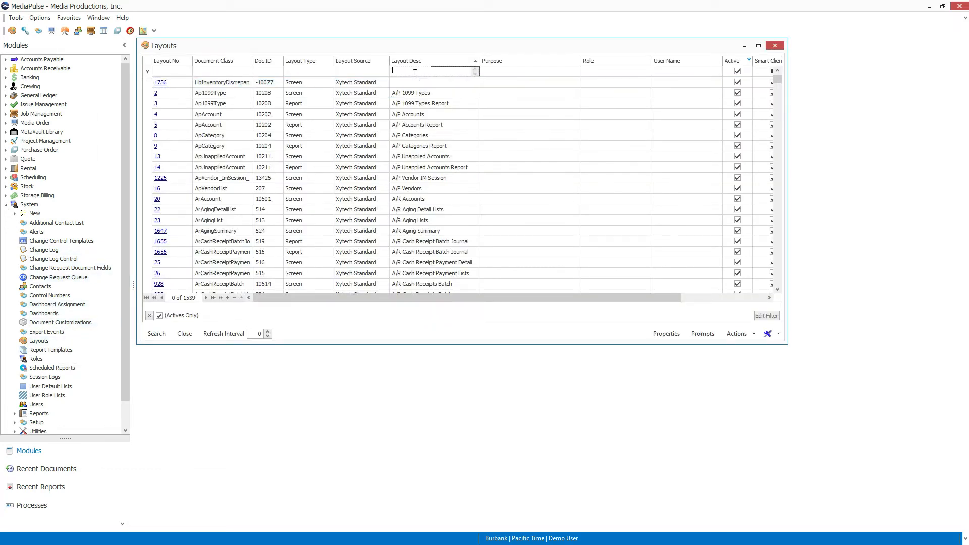
text(scheduling )
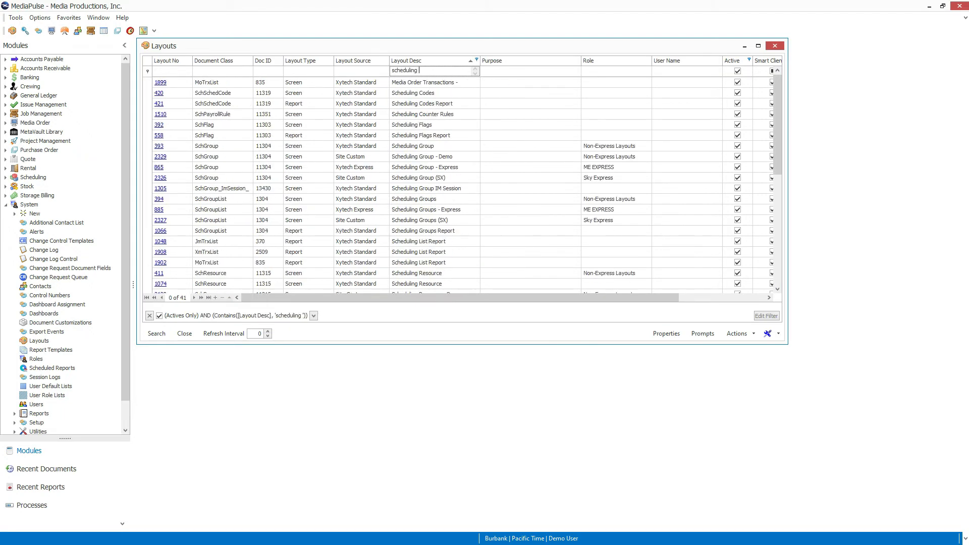
text(resource)
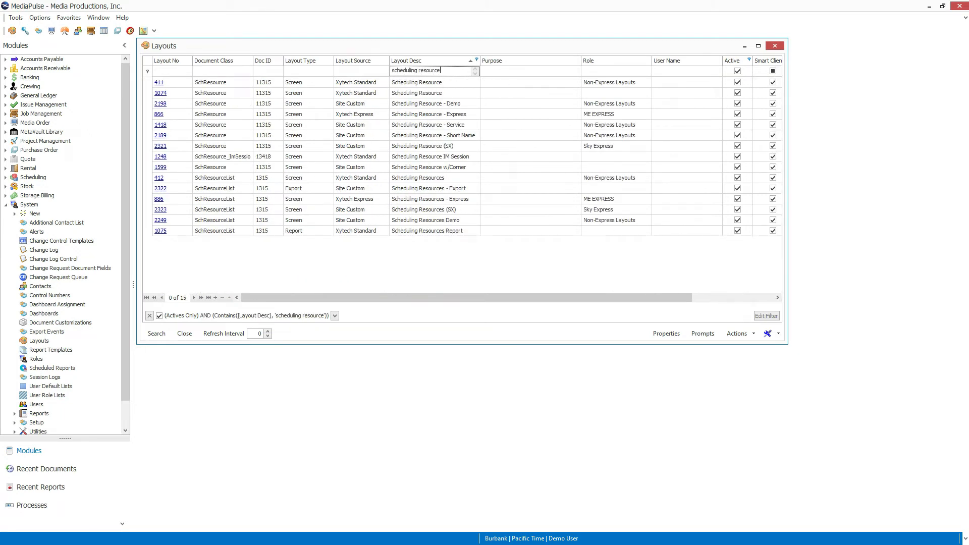
Step: Duplicate the Xytech Standard Scheduling Resource layout 1074, giving the copy the English description "Scheduling Resource - AK"
right_click(417, 94)
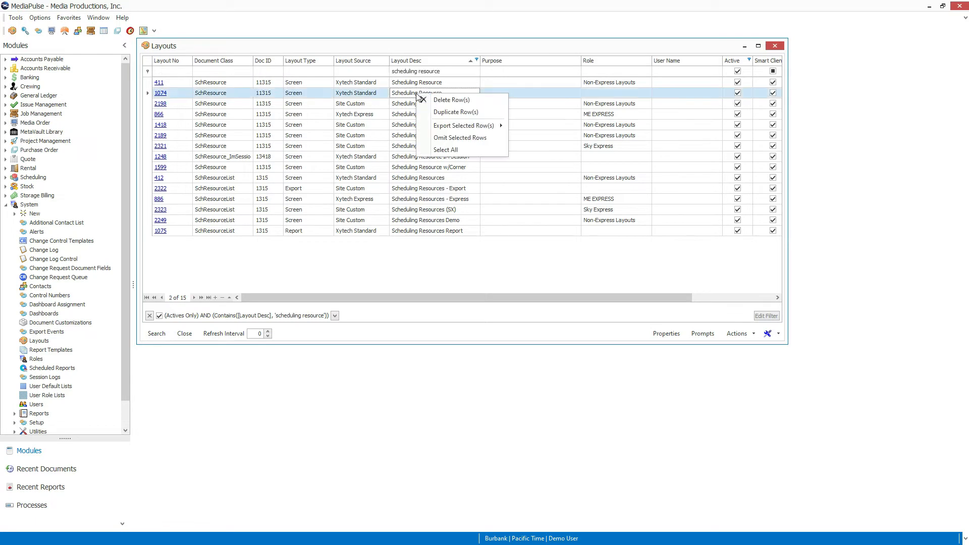
click(485, 112)
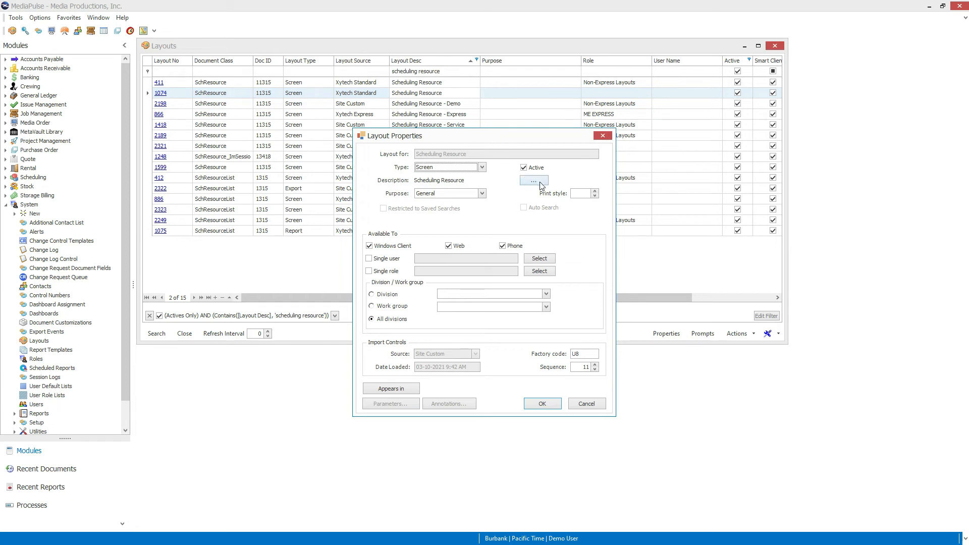
click(540, 182)
click(550, 225)
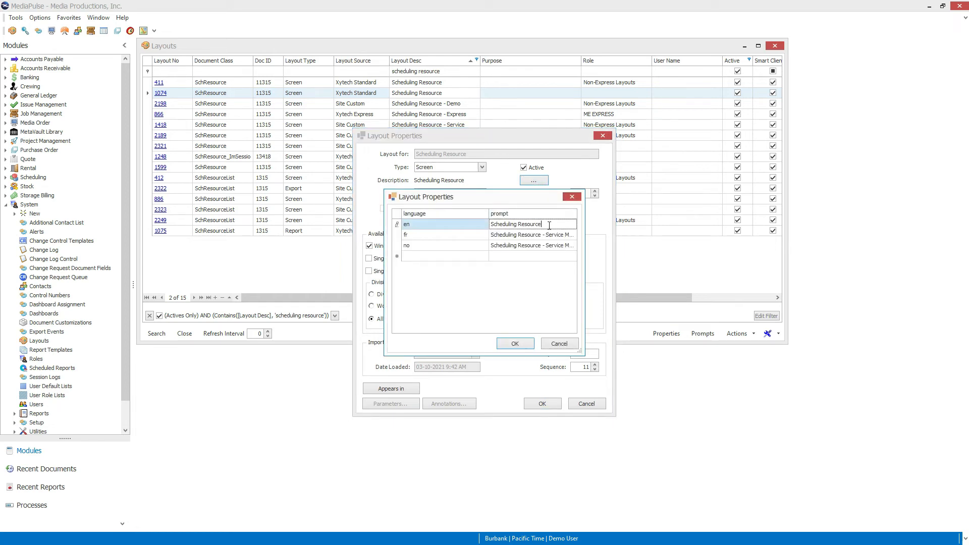
text(- AK)
click(515, 345)
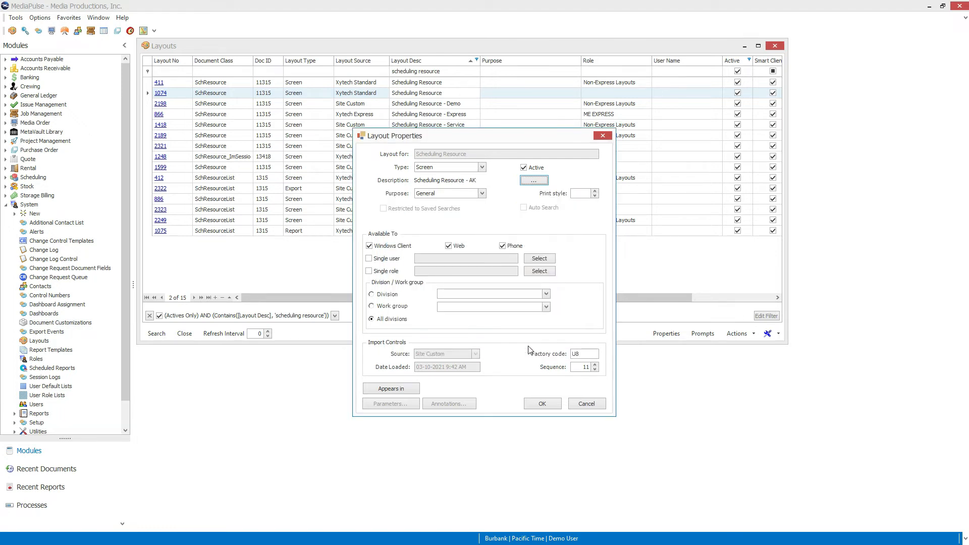
click(554, 404)
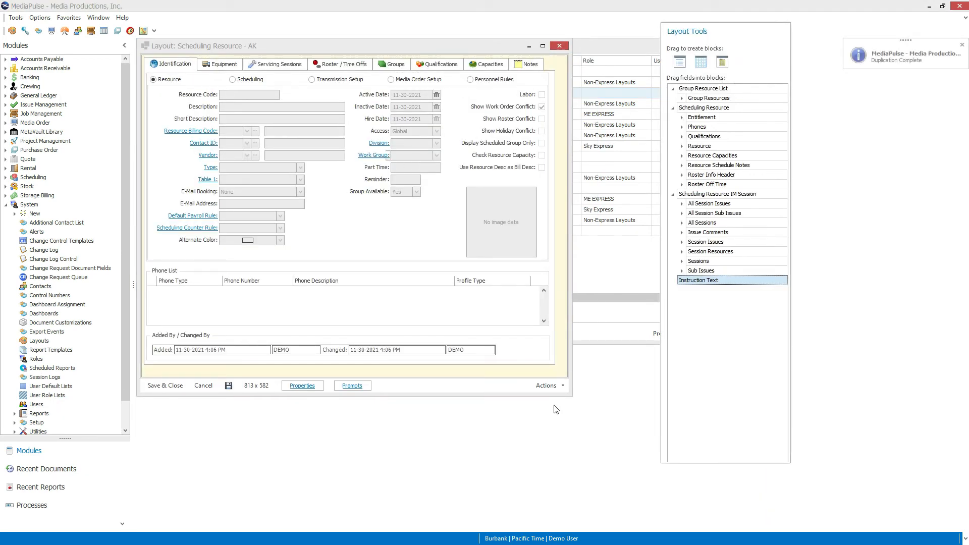
Step: Place the Materials custom field below Group Available on the Identification page's Resource block, and save and close the layout
click(436, 254)
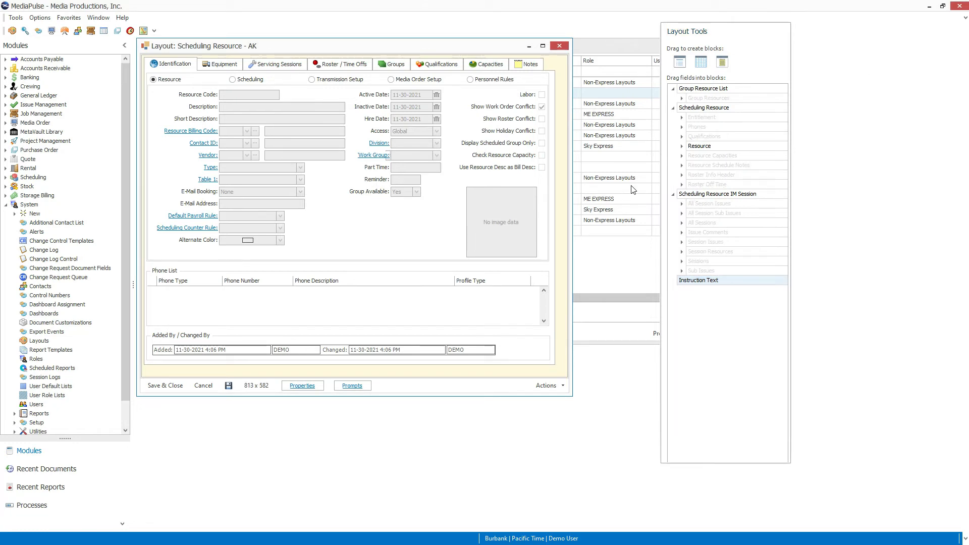
click(683, 148)
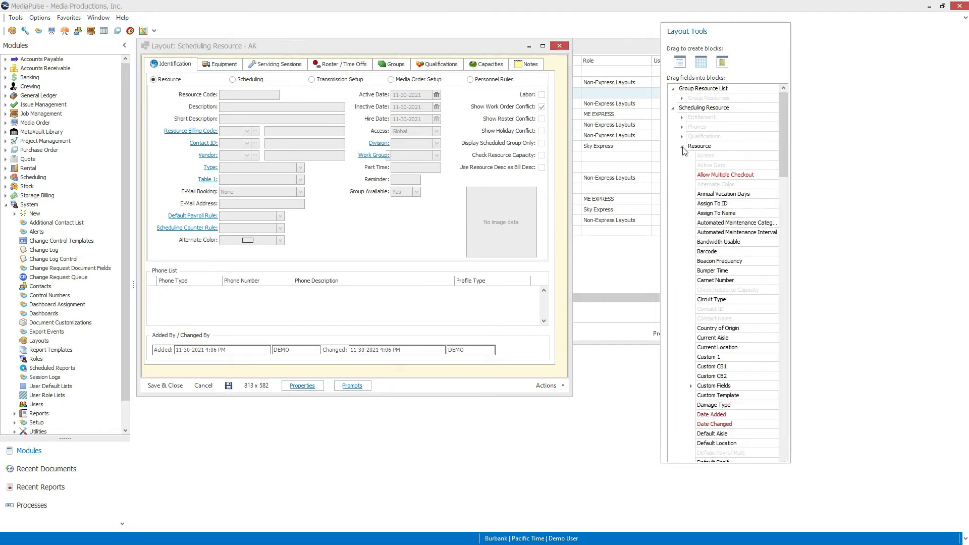
click(691, 387)
drag(714, 397, 389, 215)
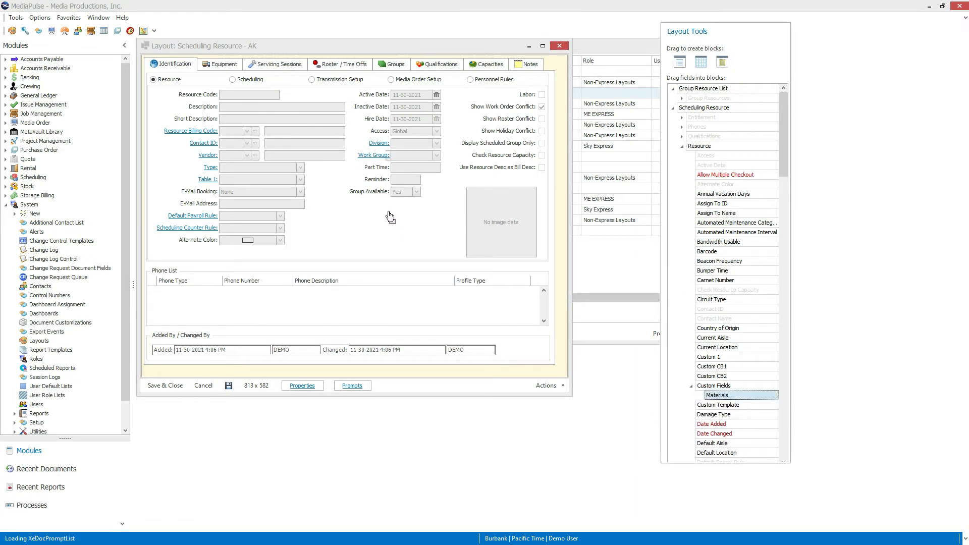
drag(464, 204, 396, 214)
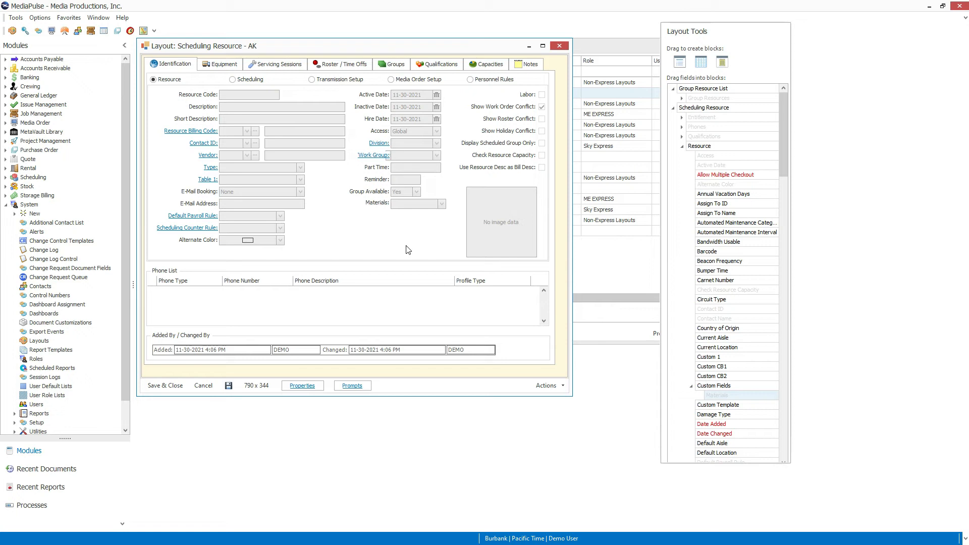
click(180, 388)
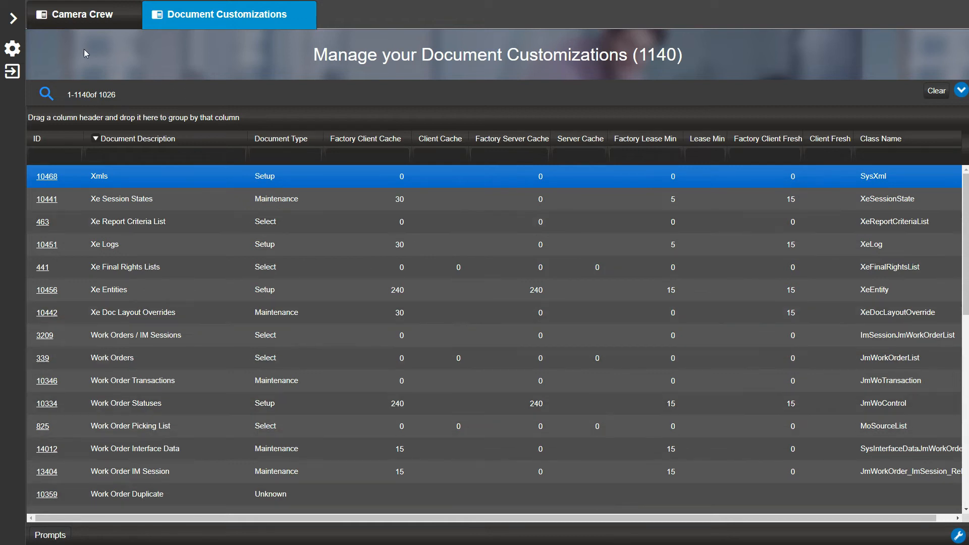
Step: Switch to the MediaPulse web client and open the Scheduling Resources list
click(14, 19)
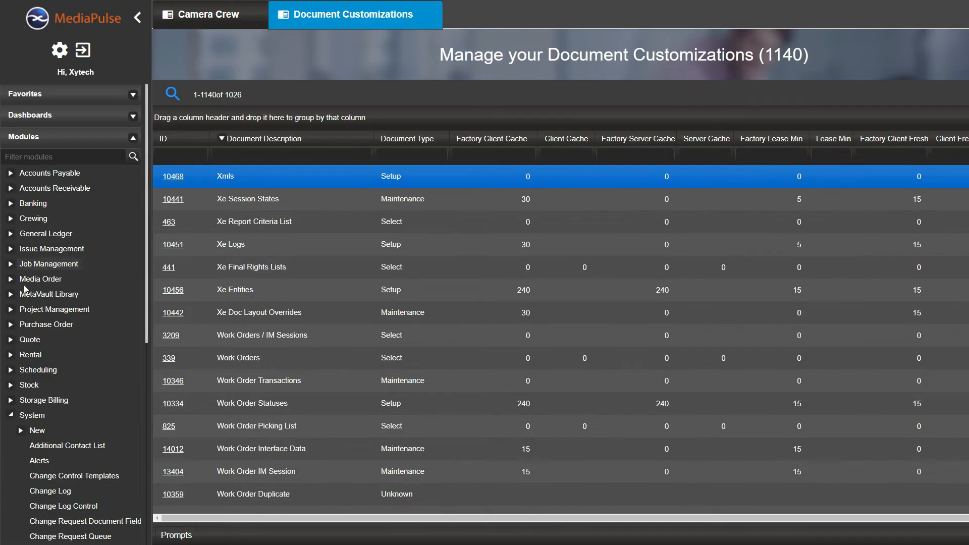
click(53, 371)
scroll(70, 383, down, 4)
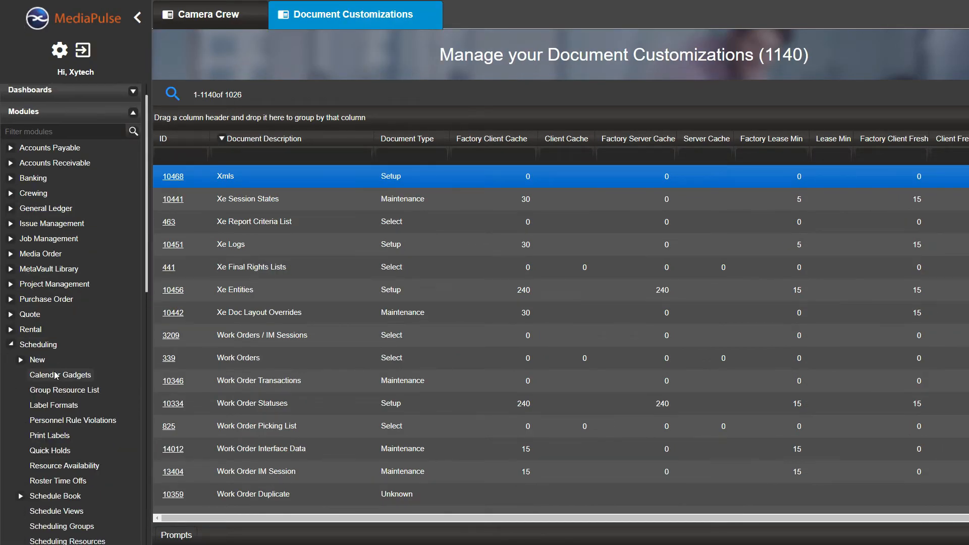
click(88, 393)
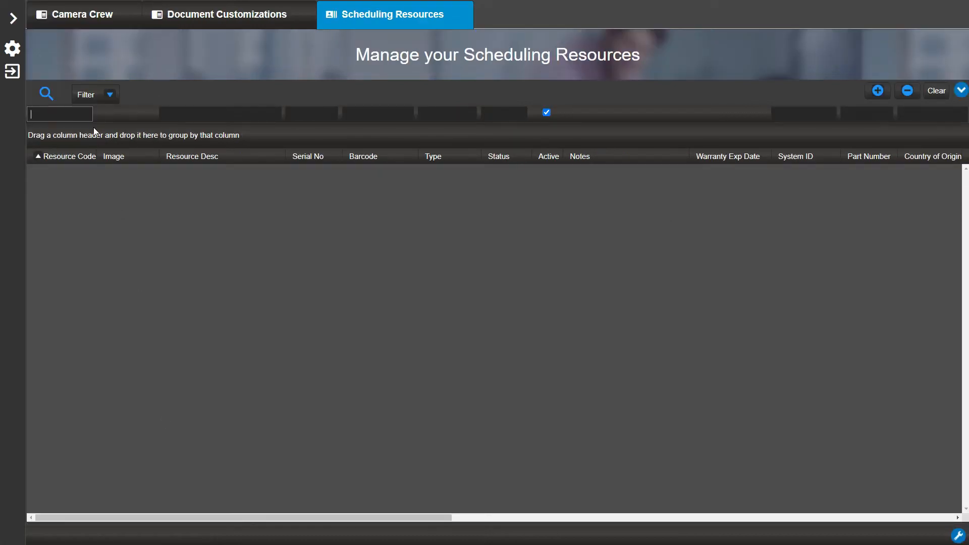
Step: Search the scheduling resources by the group CAMOF (Camera Ops, Freelance), filtering the group descriptions by "camera" to find it
click(88, 101)
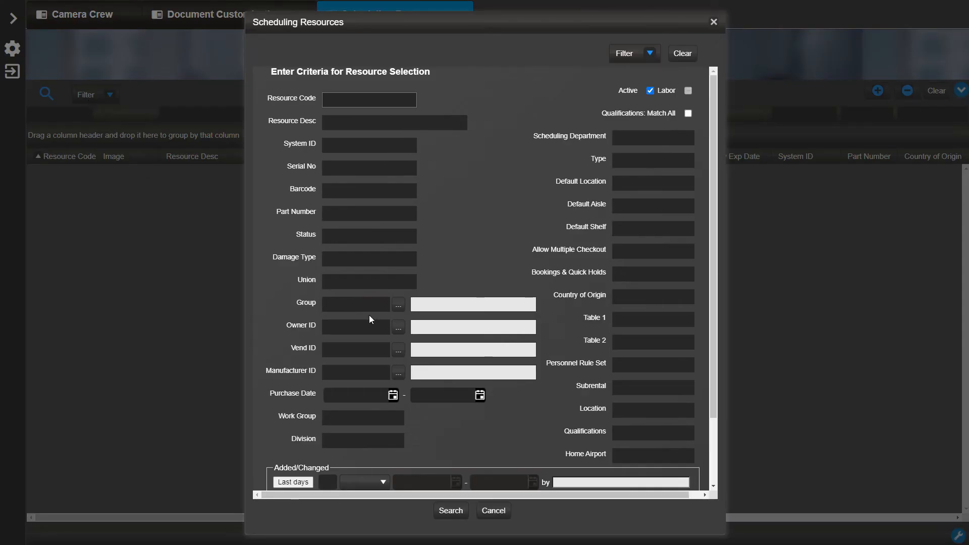
click(398, 304)
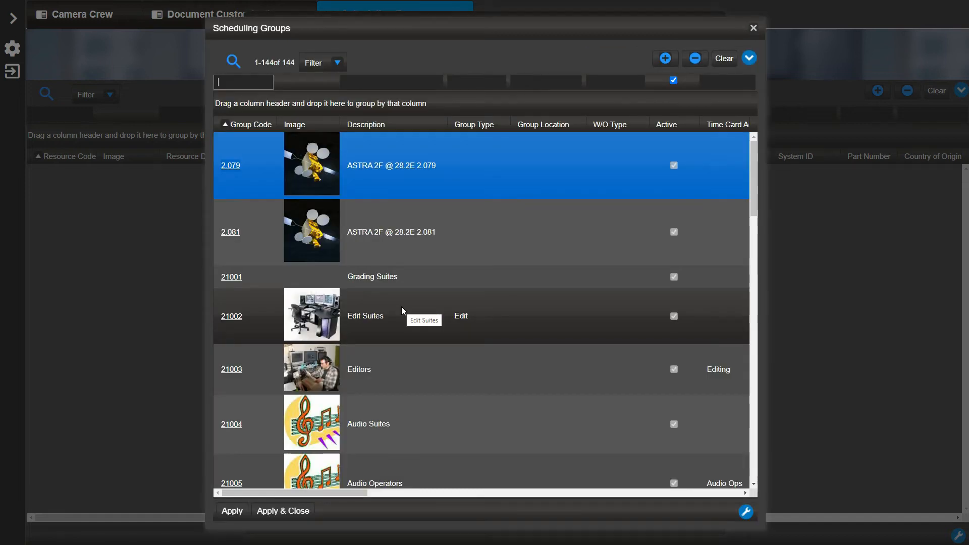
click(389, 81)
text(camera)
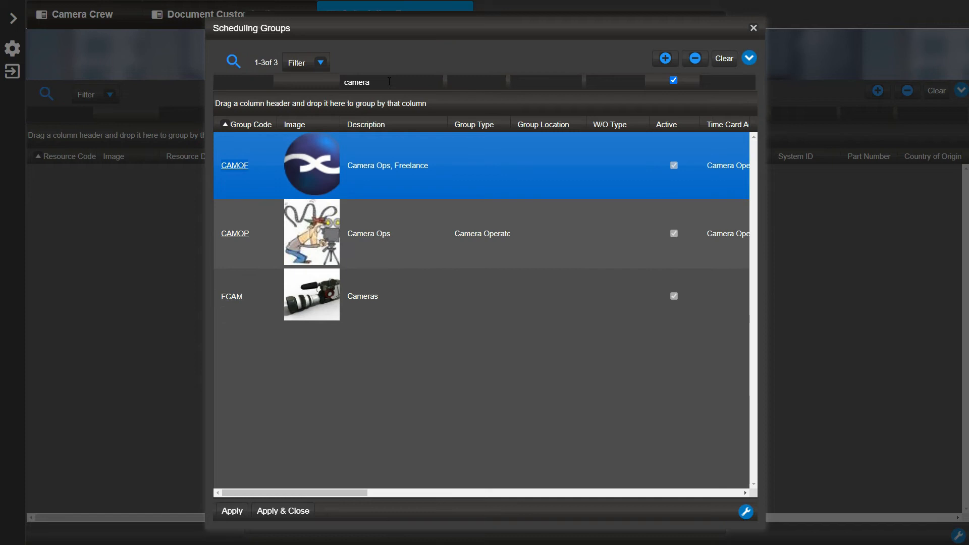
click(241, 165)
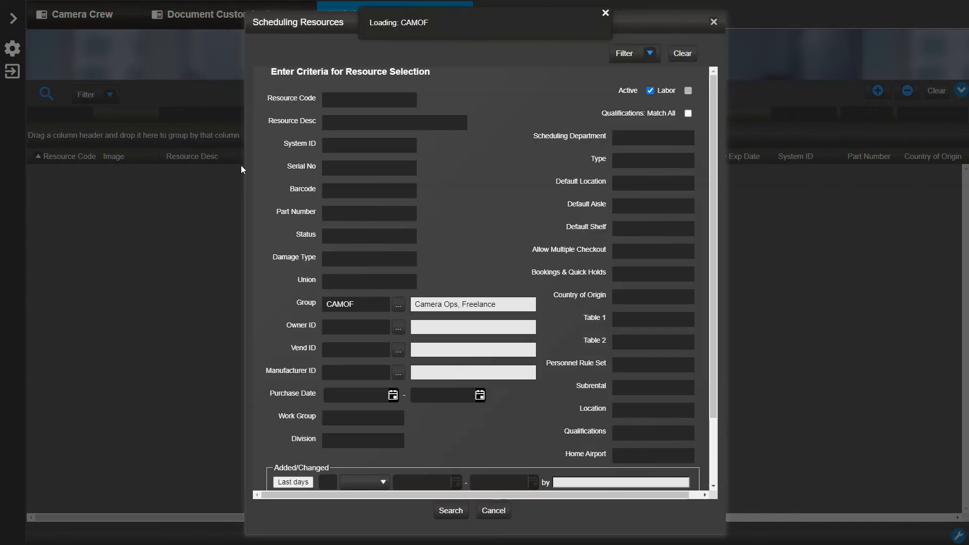
click(456, 512)
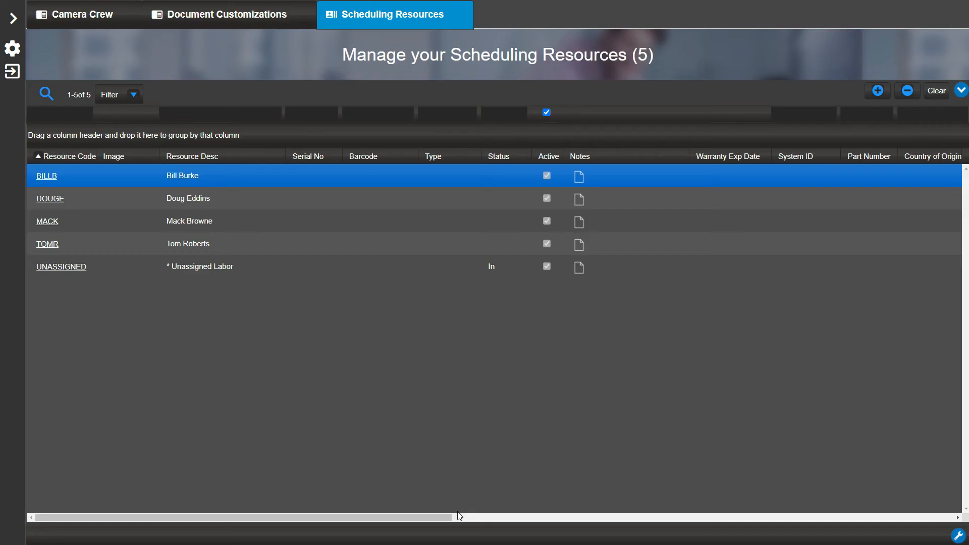
Step: Start a Rapid Update of the Scheduling Resource document for the first two resources in the list
ctrl+click(320, 204)
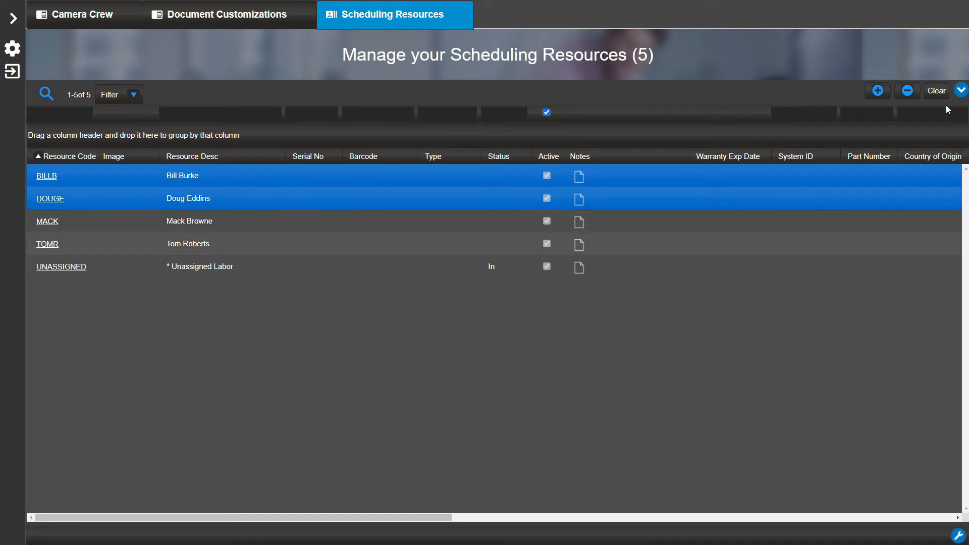
click(962, 95)
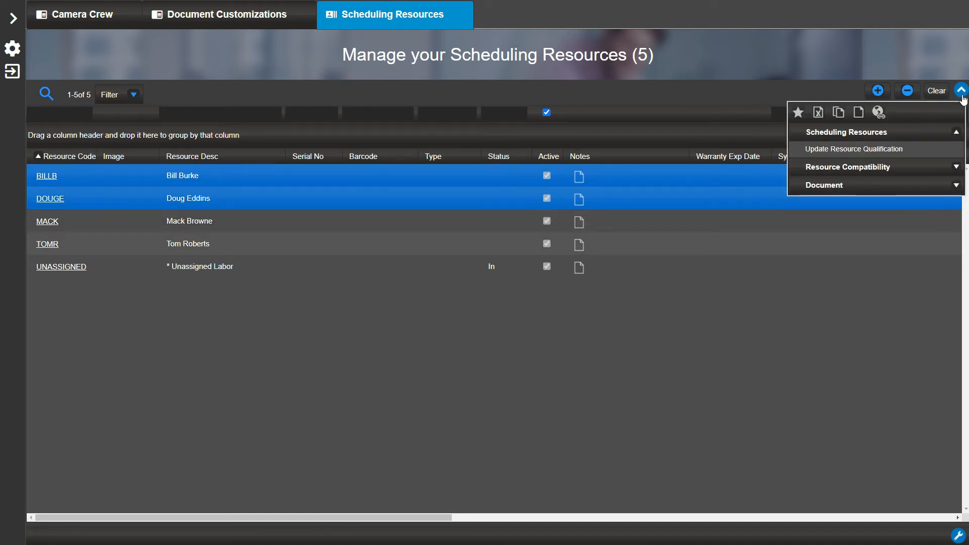
click(927, 187)
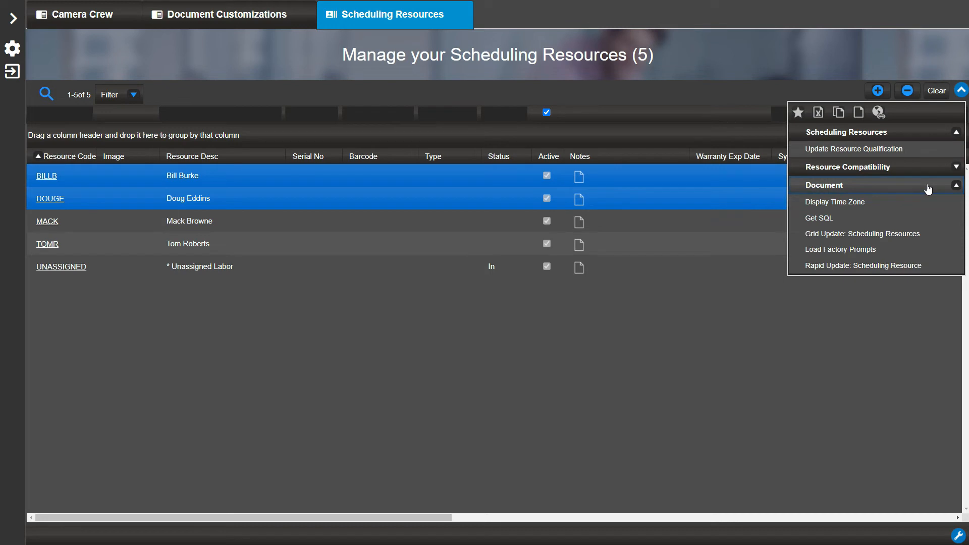
click(931, 267)
click(348, 253)
click(469, 355)
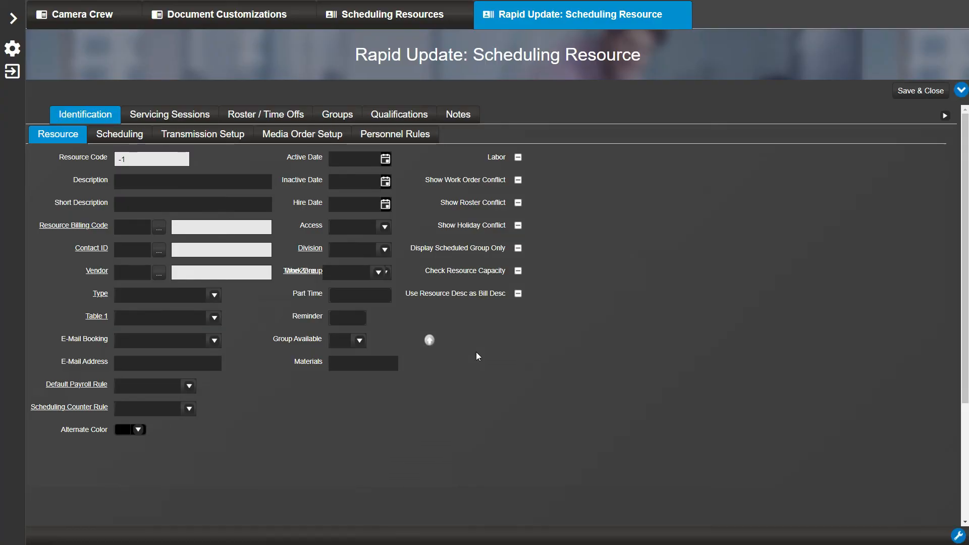
Step: Set Materials to Headphones and Walkie Talkie for the two resources, and save and close the rapid update
click(374, 362)
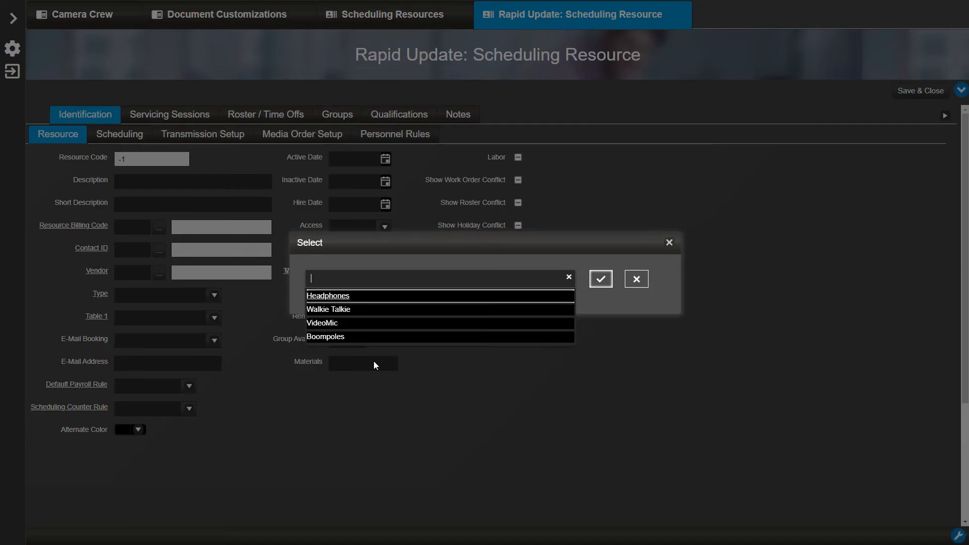
click(377, 297)
click(373, 309)
click(600, 279)
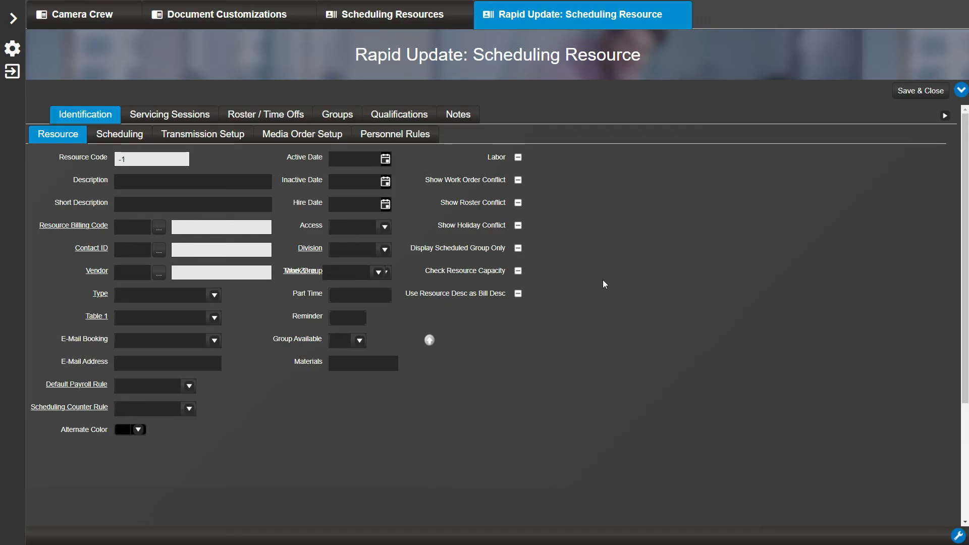
click(908, 95)
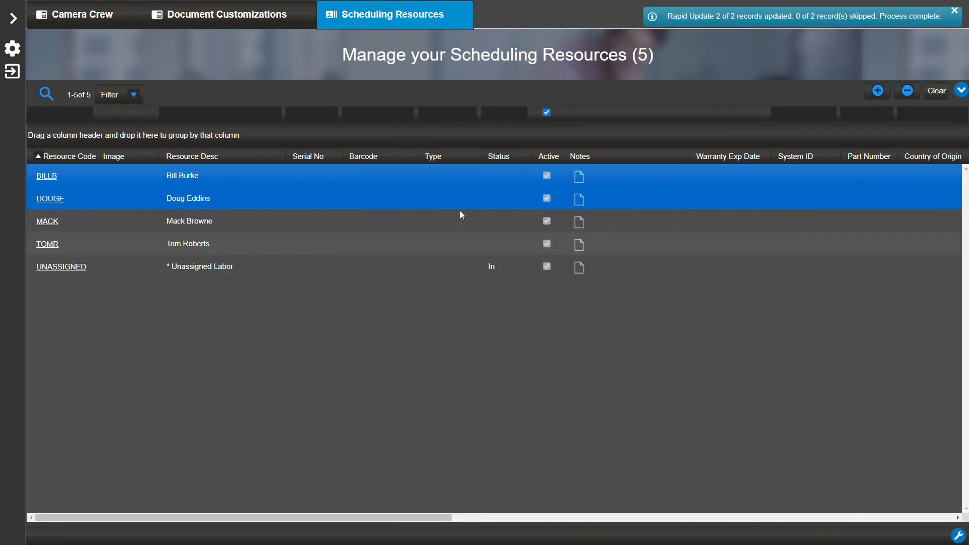
Step: Start a Rapid Update of the Scheduling Resource document for the third and fourth resources in the list
click(444, 223)
shift+click(439, 238)
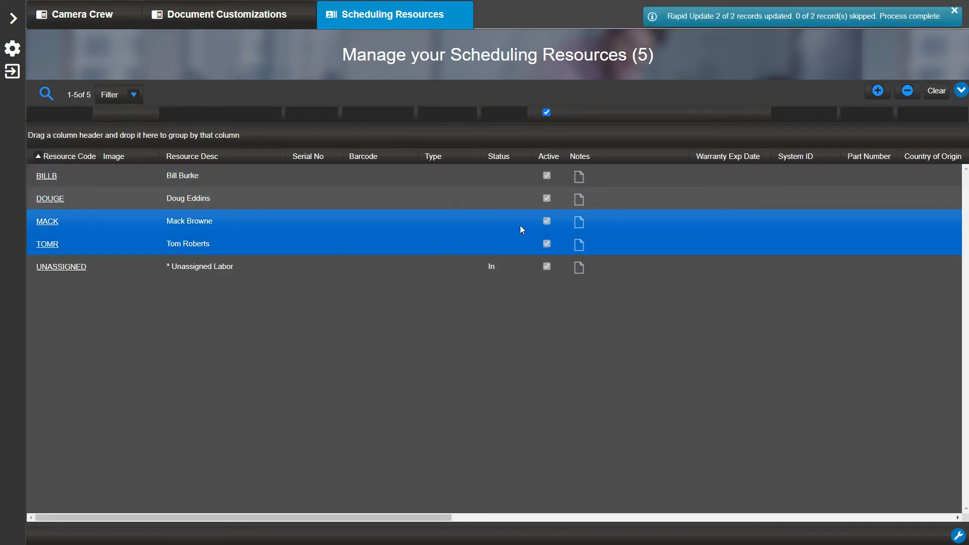
click(960, 90)
click(919, 182)
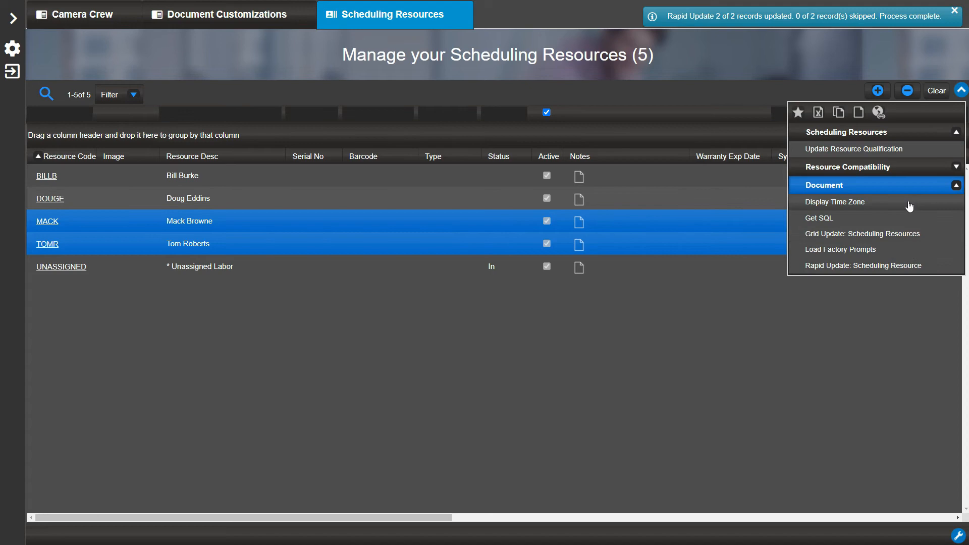
click(923, 268)
Step: Set Materials to Headphones, VideoMic and Boompoles for the two resources, and save and close the rapid update
click(382, 362)
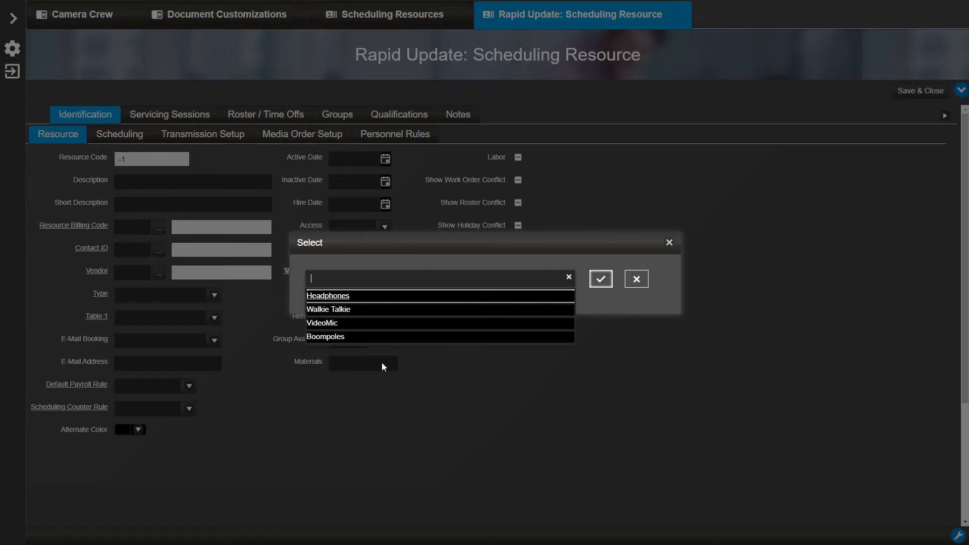
click(377, 297)
click(376, 323)
click(377, 336)
click(601, 279)
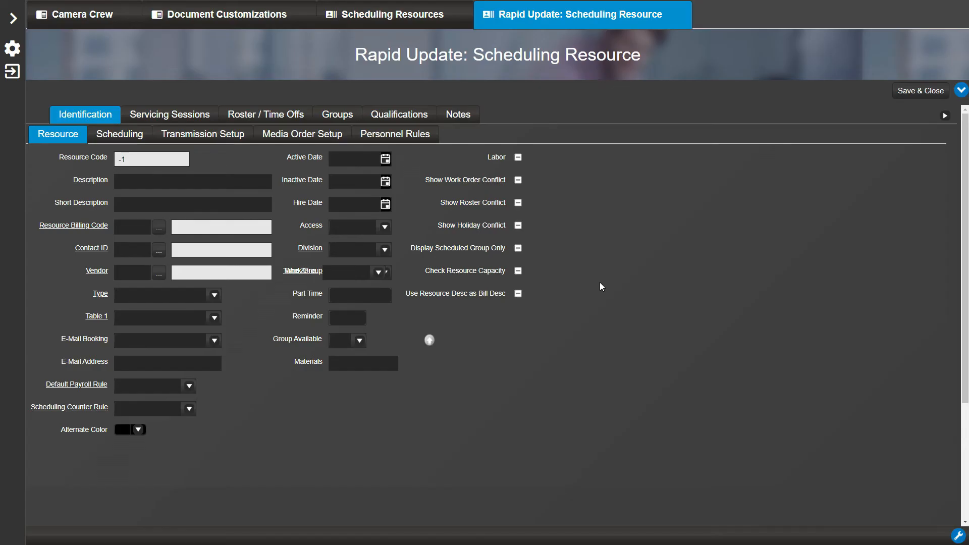
click(923, 92)
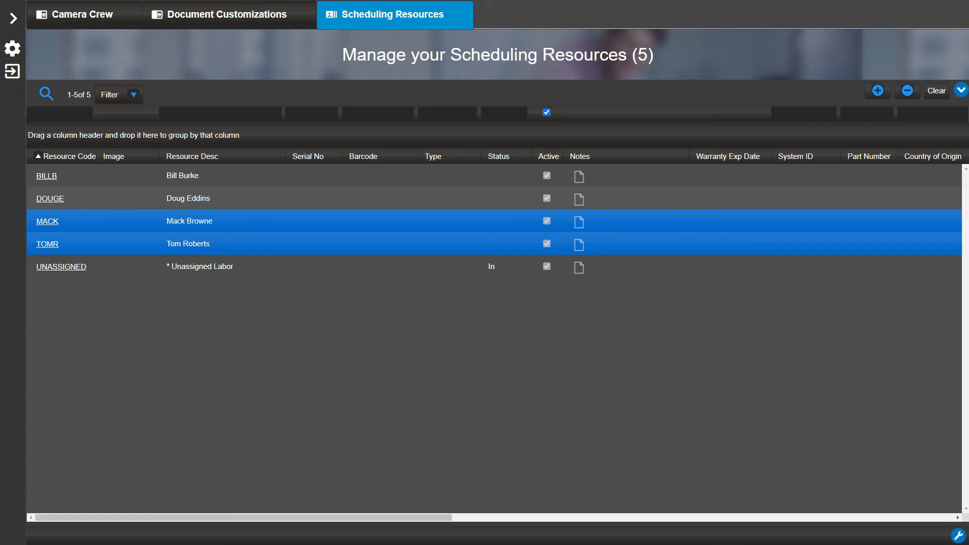
Step: Open the Work Order Transaction layout from the Camera Crew calendar gadget's bar and hover text settings
click(14, 19)
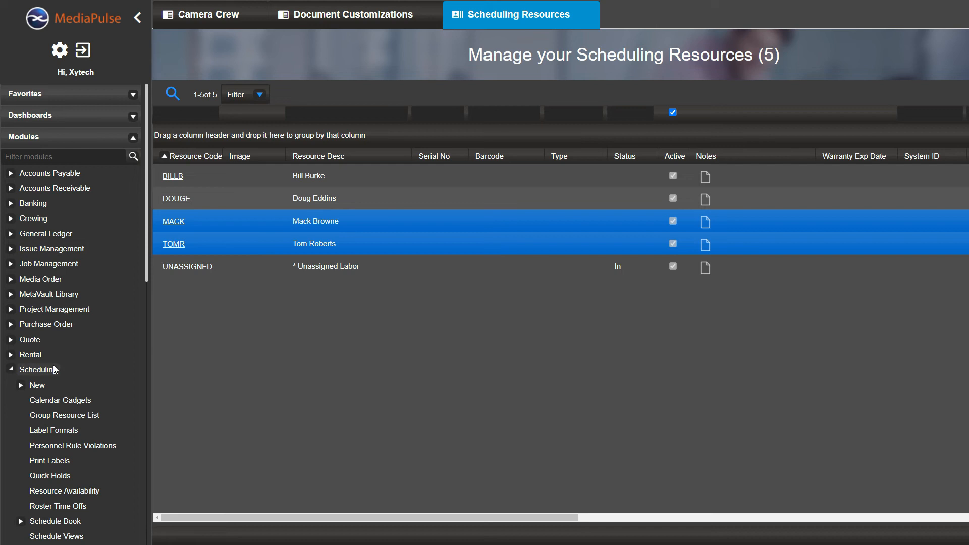
click(83, 402)
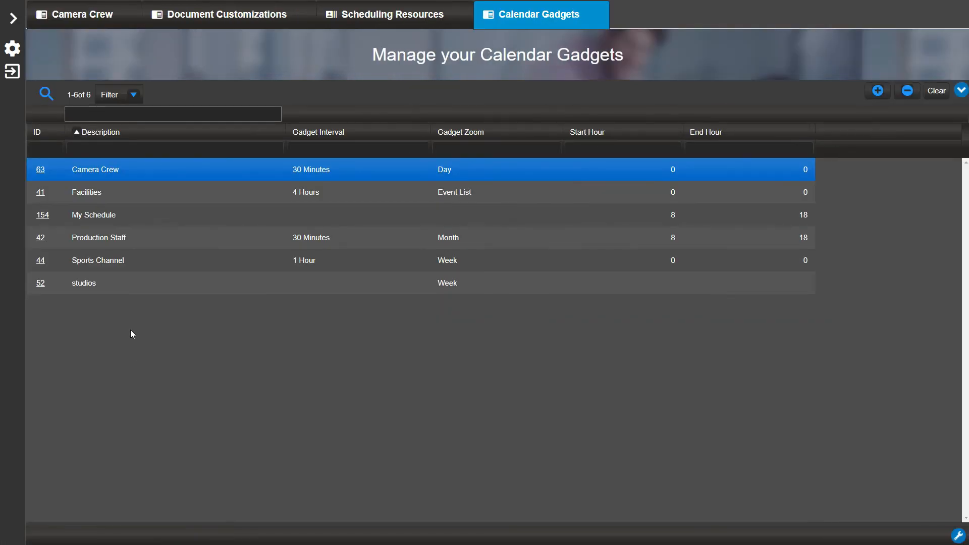
click(42, 174)
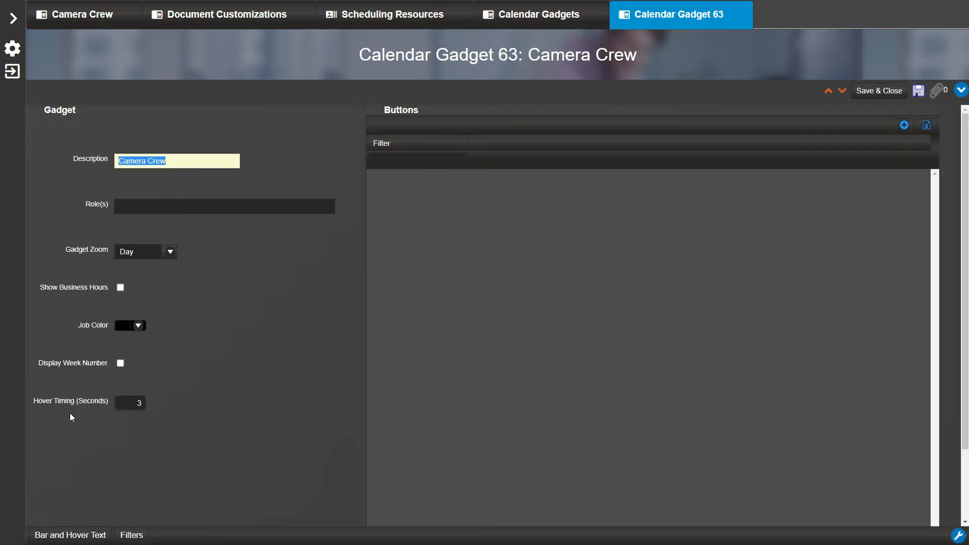
click(77, 535)
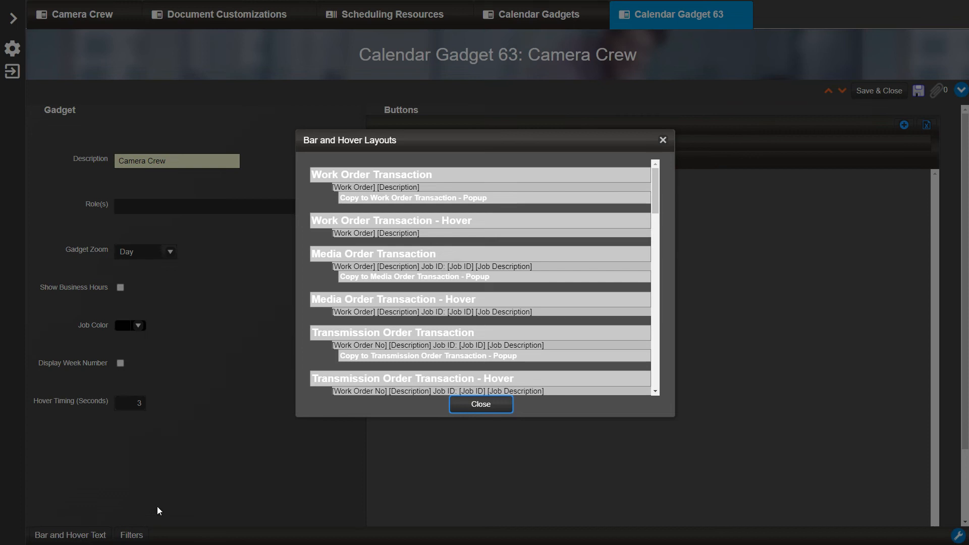
click(429, 175)
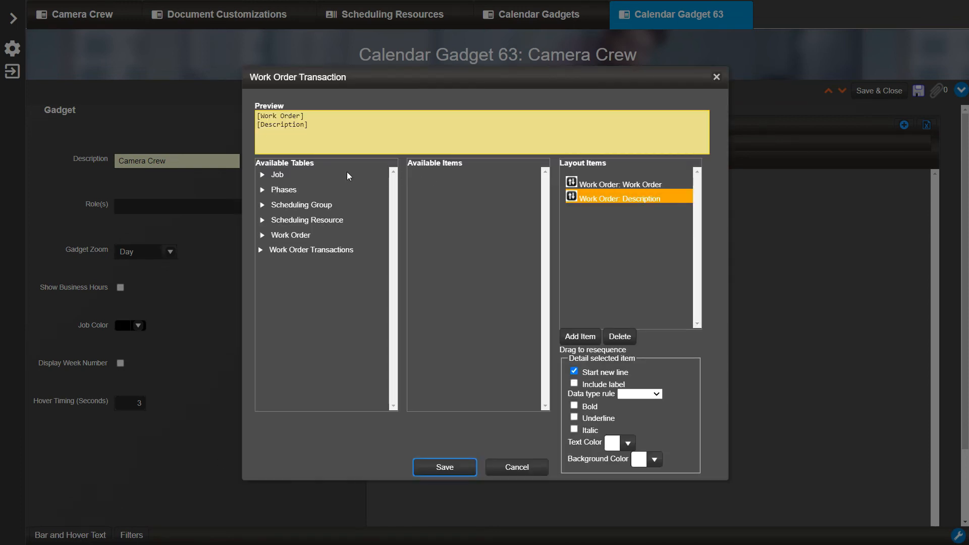
Step: Add the scheduling resource's Materials item to the Work Order Transaction layout, with its label included and starting on a new line
click(263, 220)
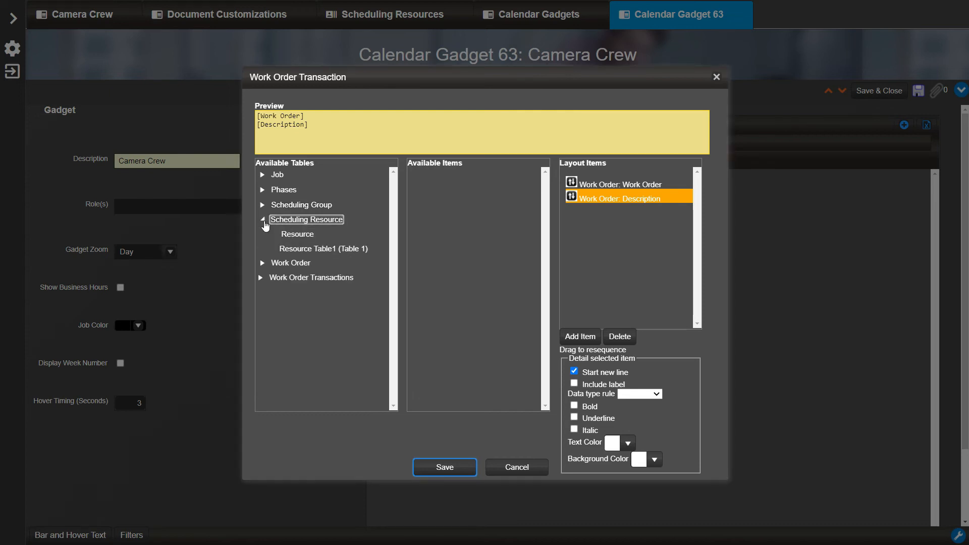
click(306, 237)
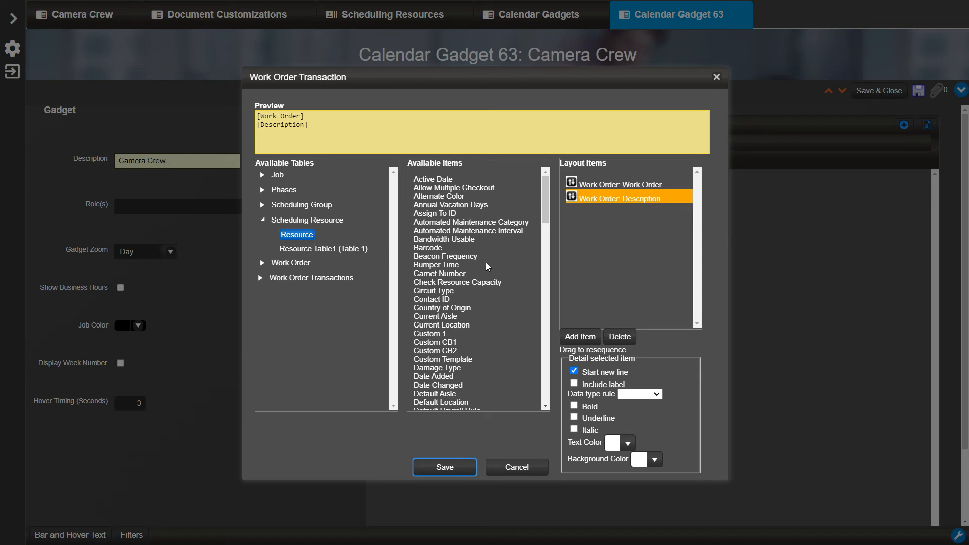
scroll(488, 283, down, 5)
scroll(490, 307, down, 5)
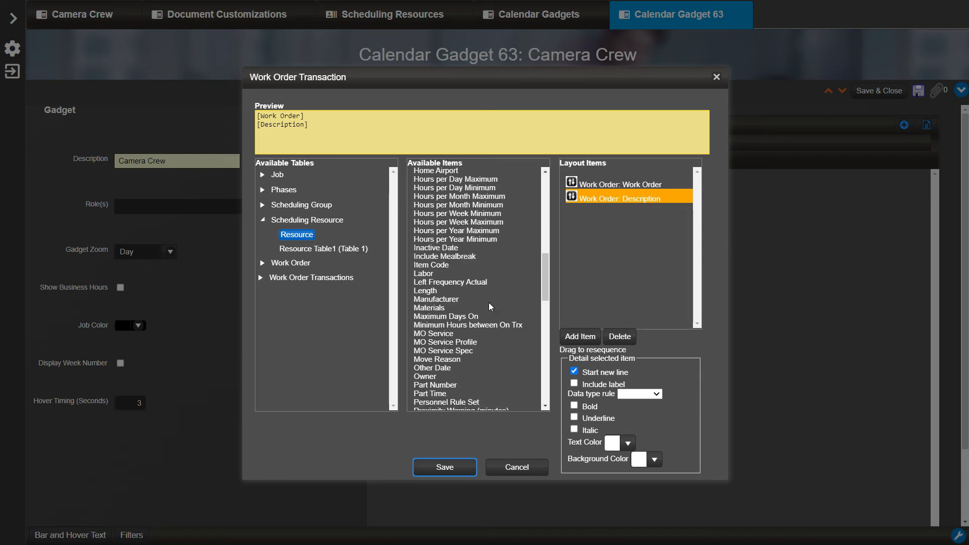
double_click(429, 308)
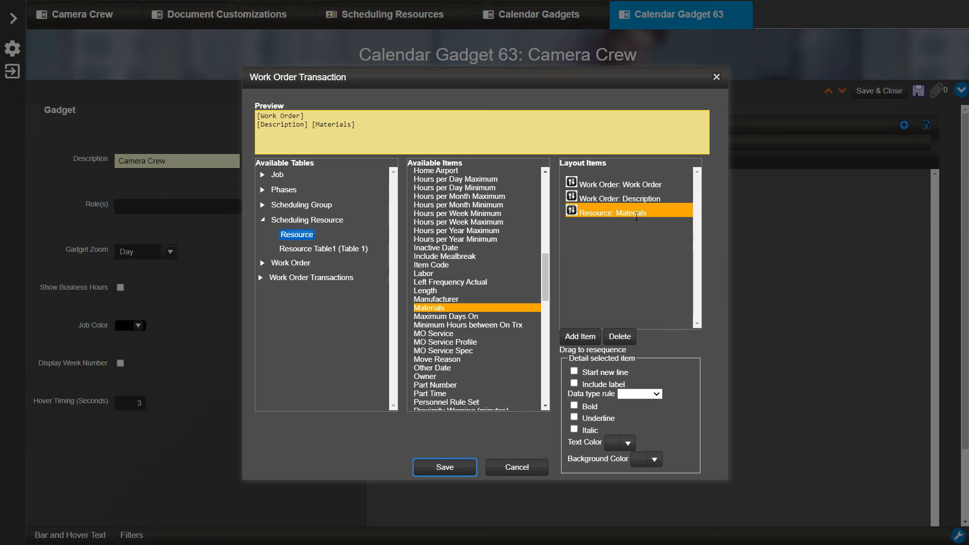
click(574, 384)
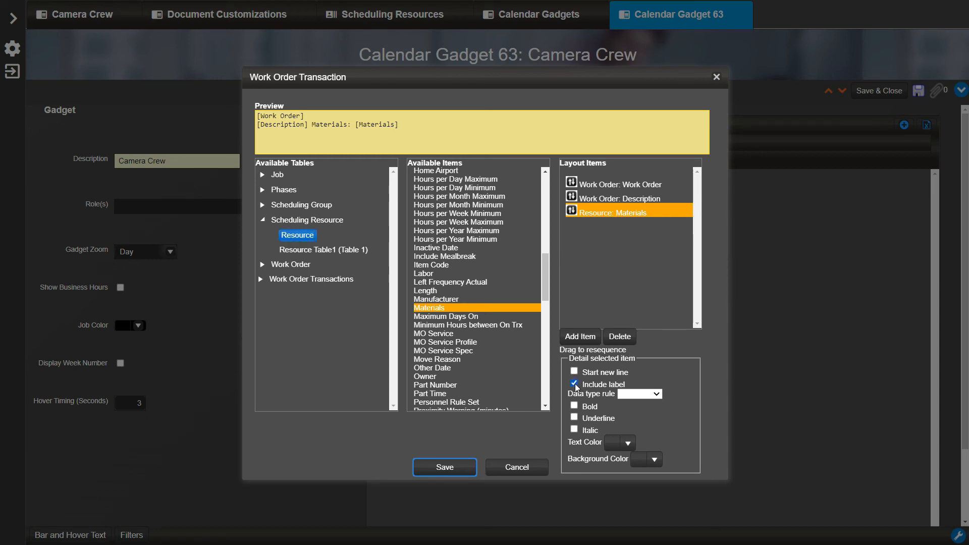
click(574, 372)
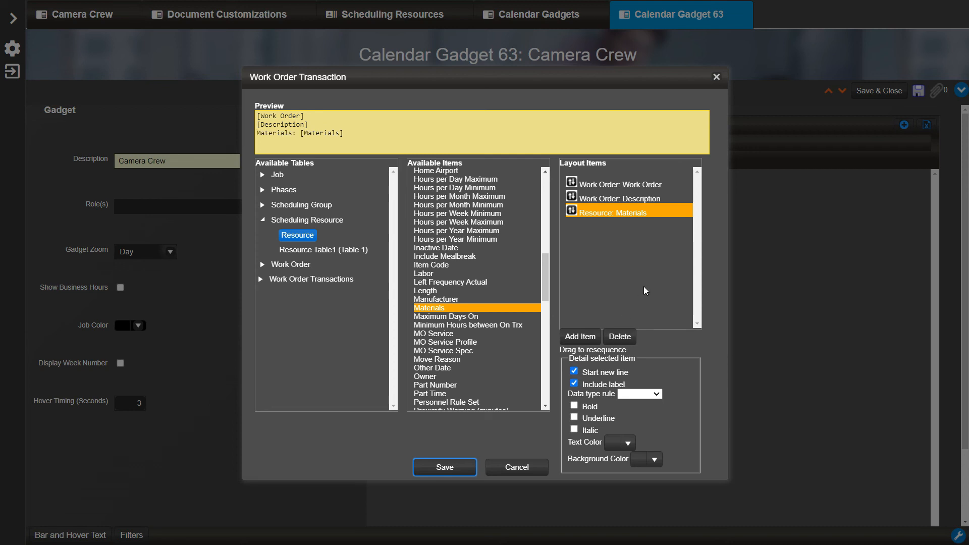
Step: Put the work order Description on the same line as the Work Order item and save the layout
click(659, 198)
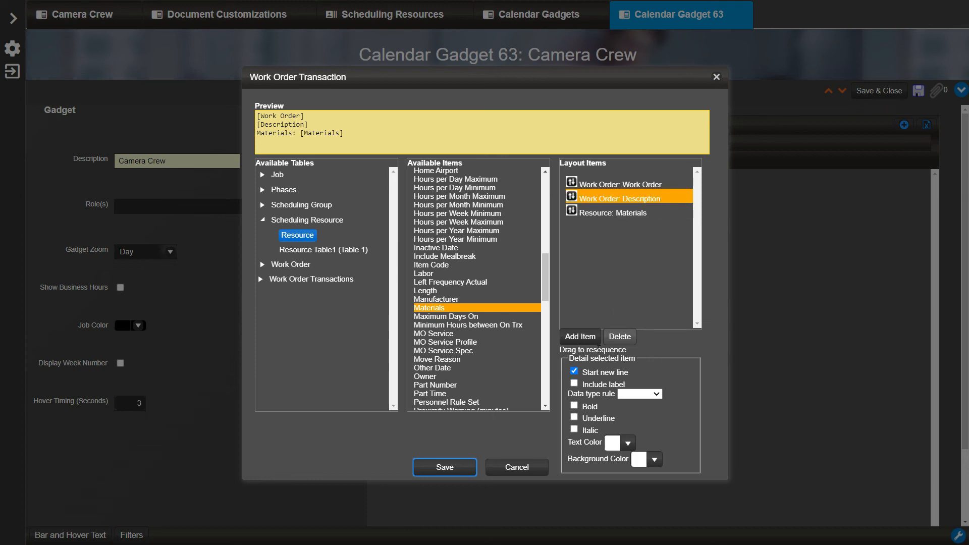
click(574, 371)
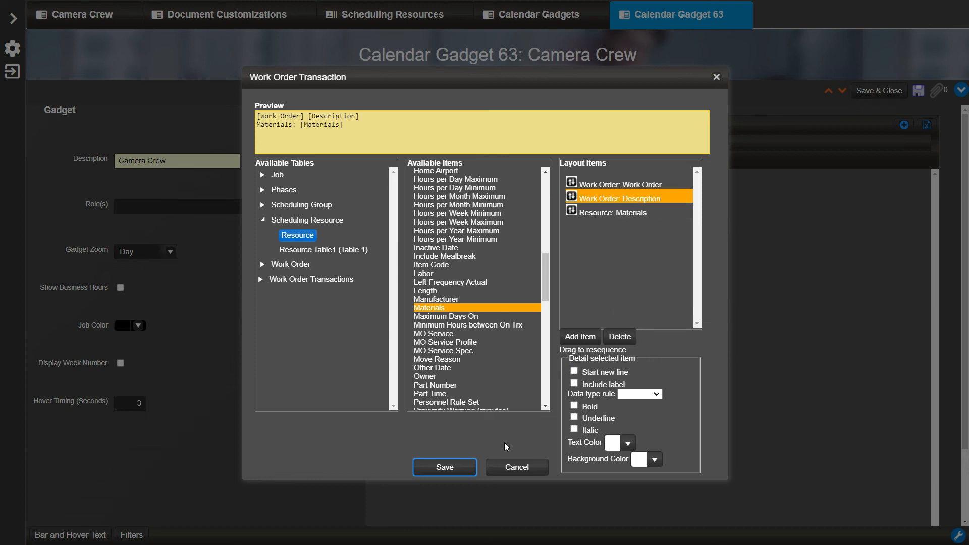
click(456, 469)
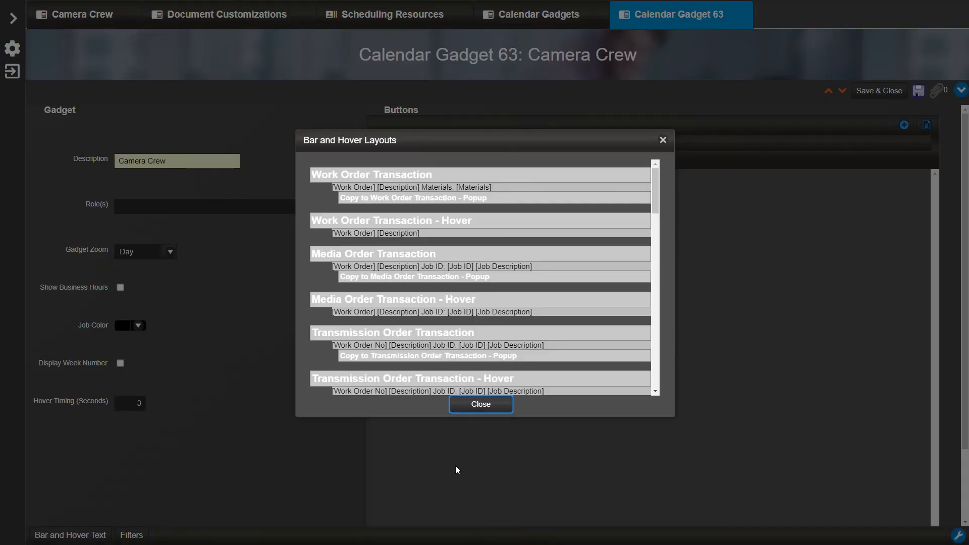
Step: Copy the layout to the Work Order Transaction popup, and save and close the gadget, returning to the Camera Crew calendar
click(480, 197)
click(497, 407)
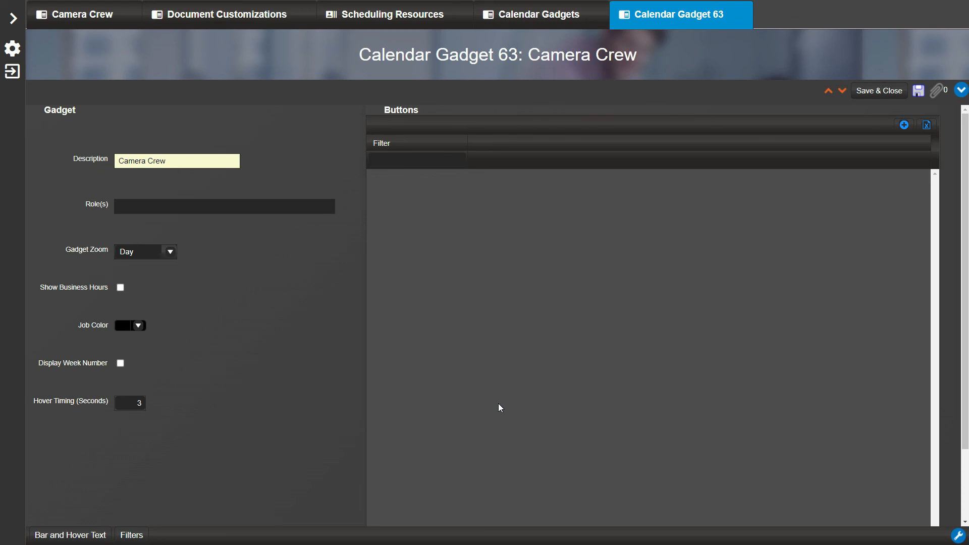
click(893, 98)
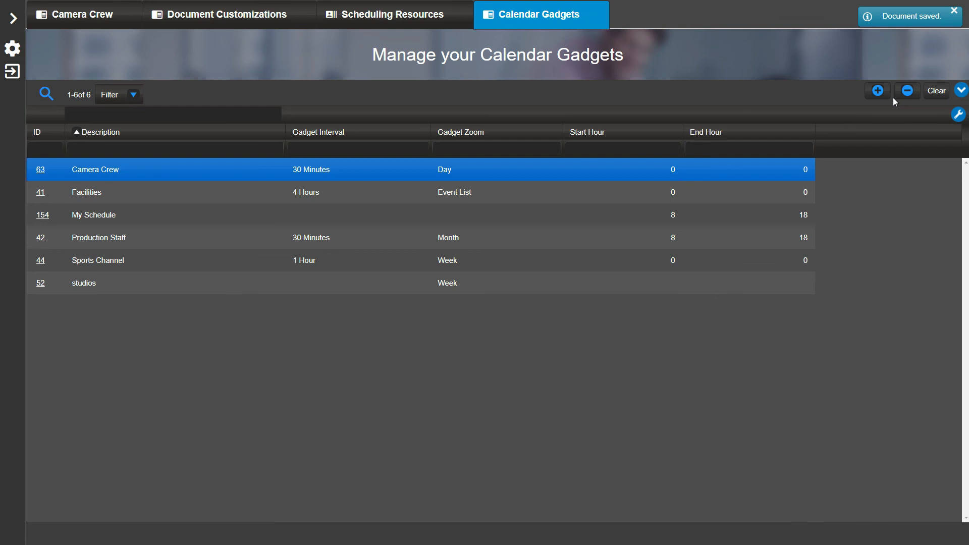
click(85, 19)
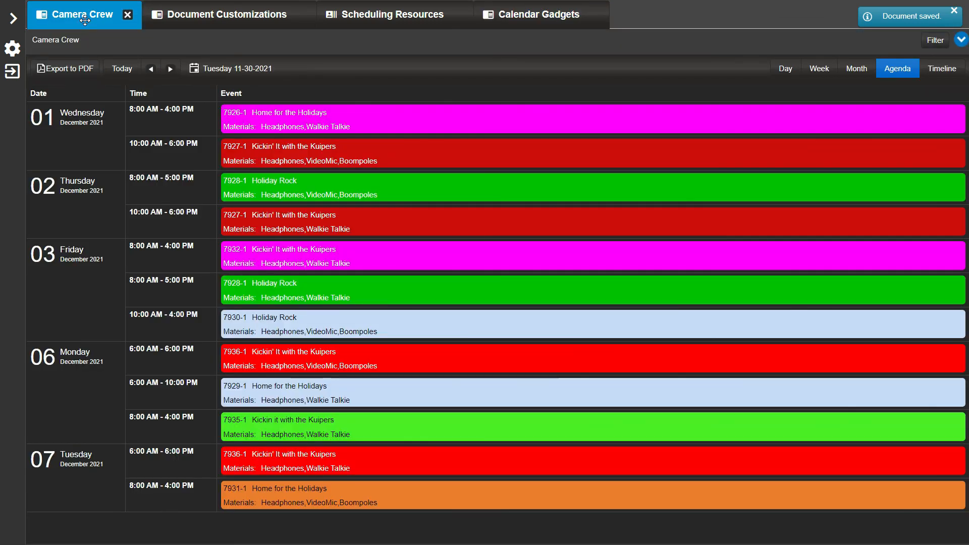